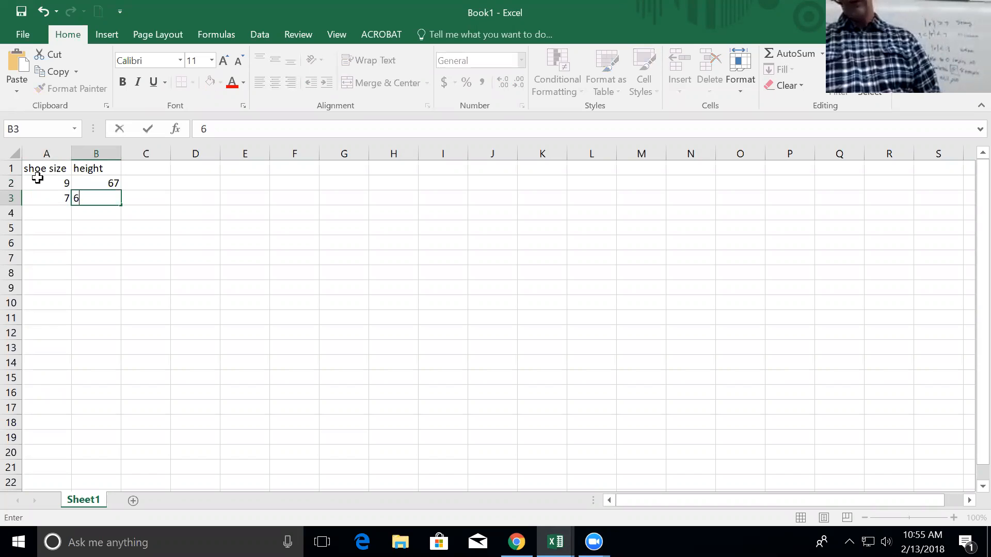
# Finish row 3, then enter shoe size/height pairs 7/60, 6/61 and 7/64.
pyautogui.press('Tab')
pyautogui.press('Return')
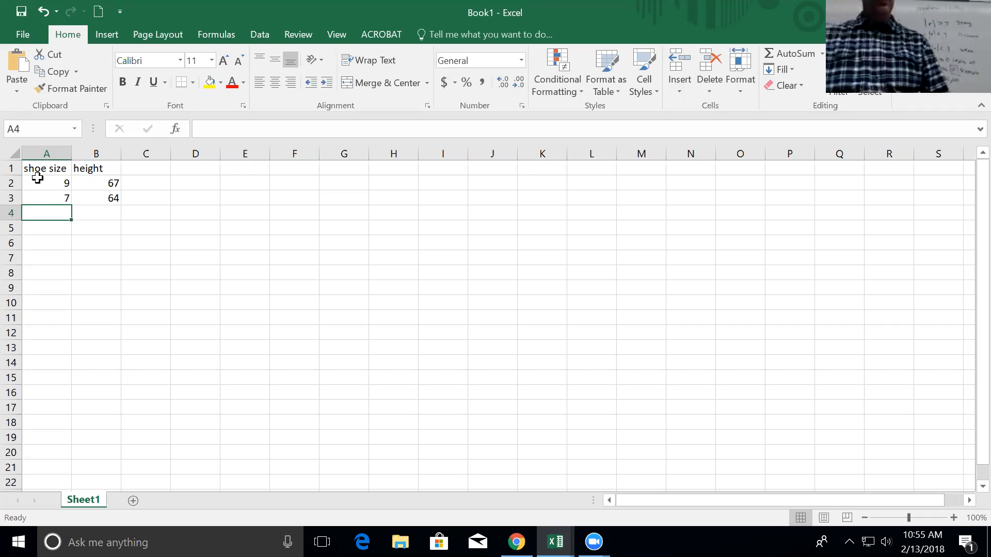
pyautogui.write('7')
pyautogui.press('Tab')
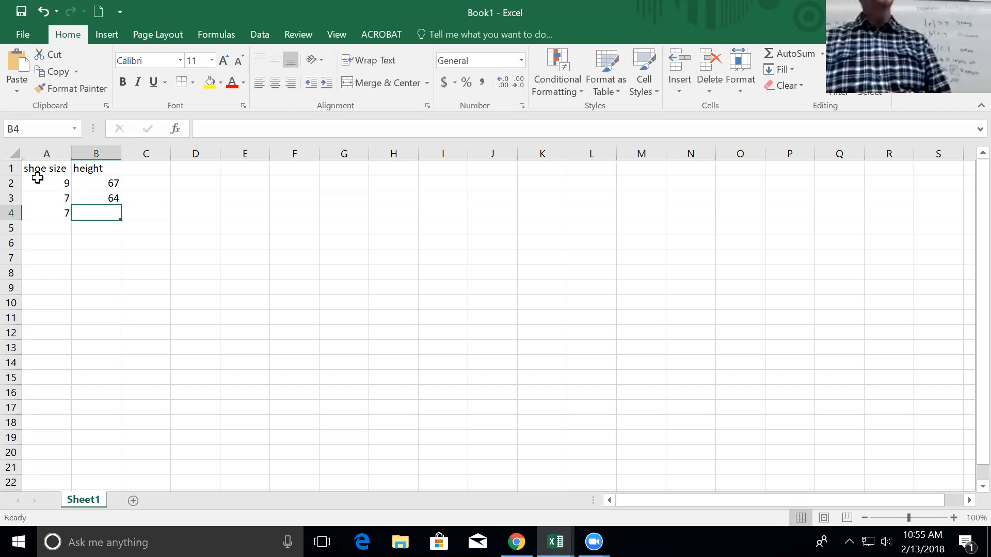
pyautogui.write('60')
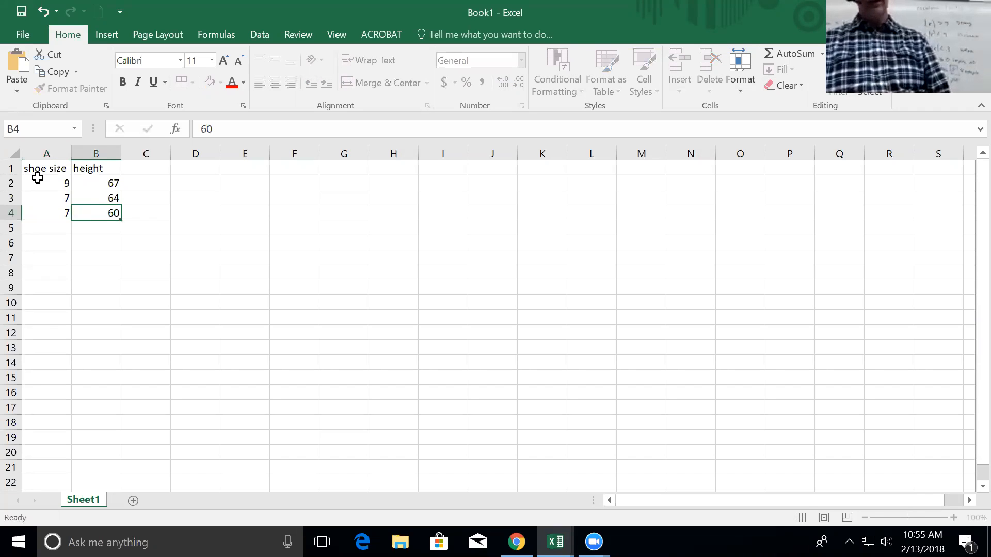
pyautogui.press('Return')
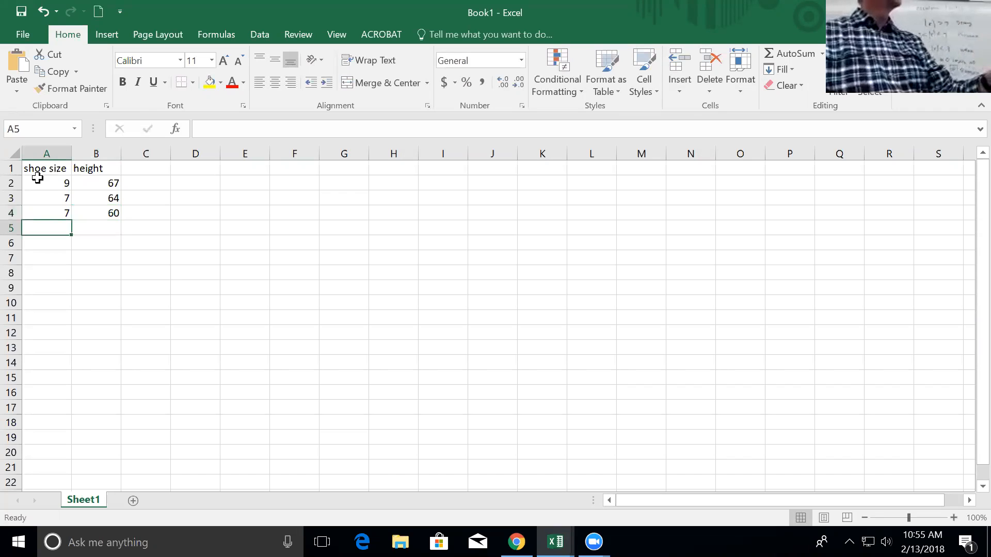
pyautogui.write('6')
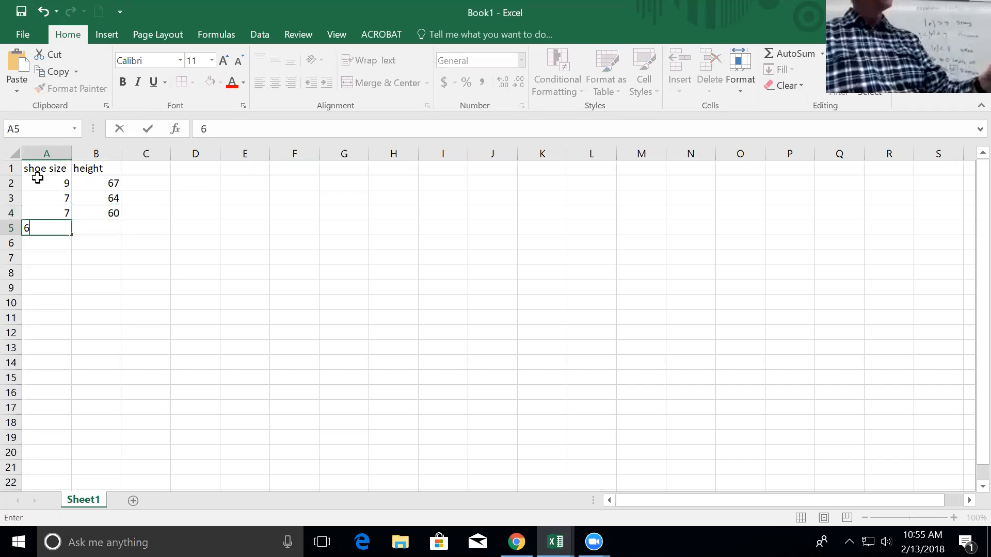
pyautogui.press('Tab')
pyautogui.write('61')
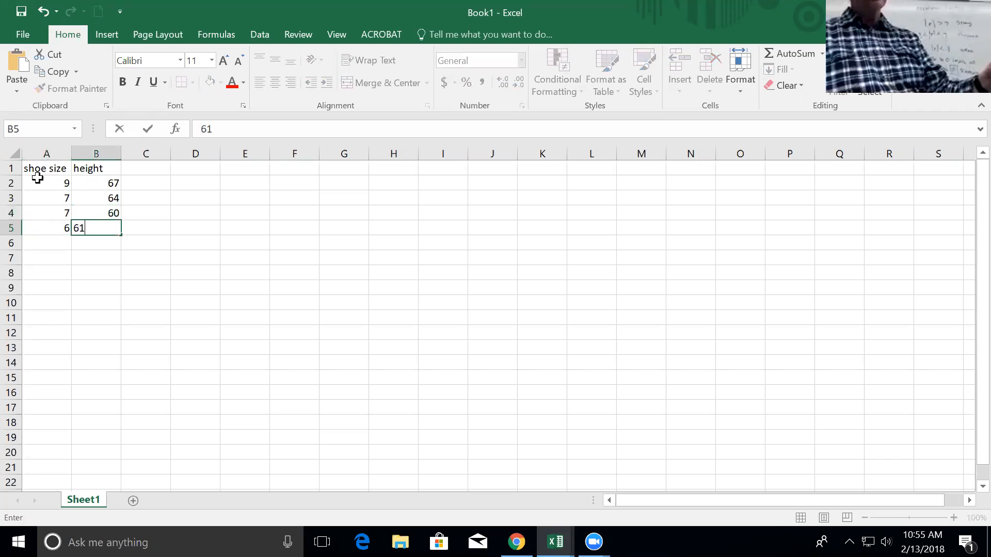
pyautogui.press('Return')
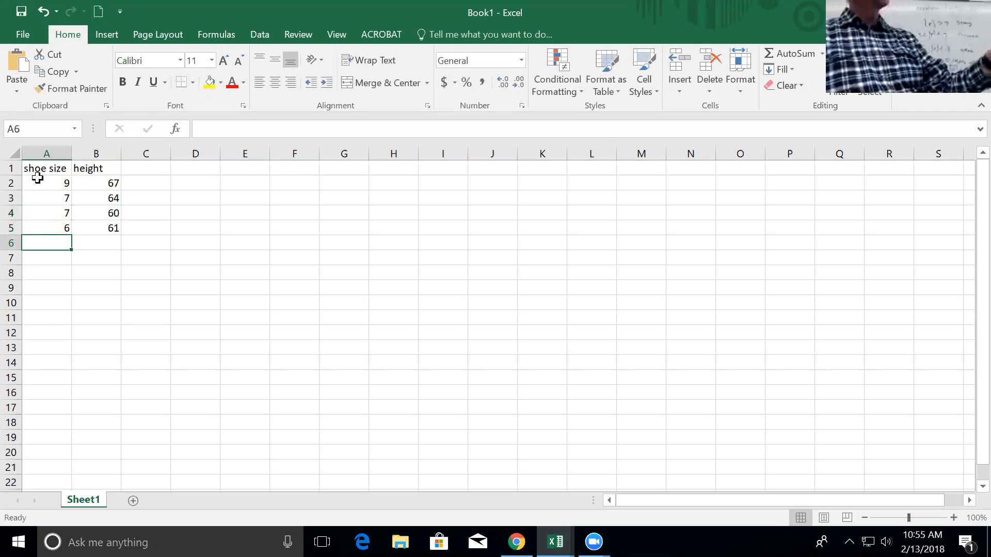
pyautogui.write('7')
pyautogui.press('Tab')
pyautogui.write('64')
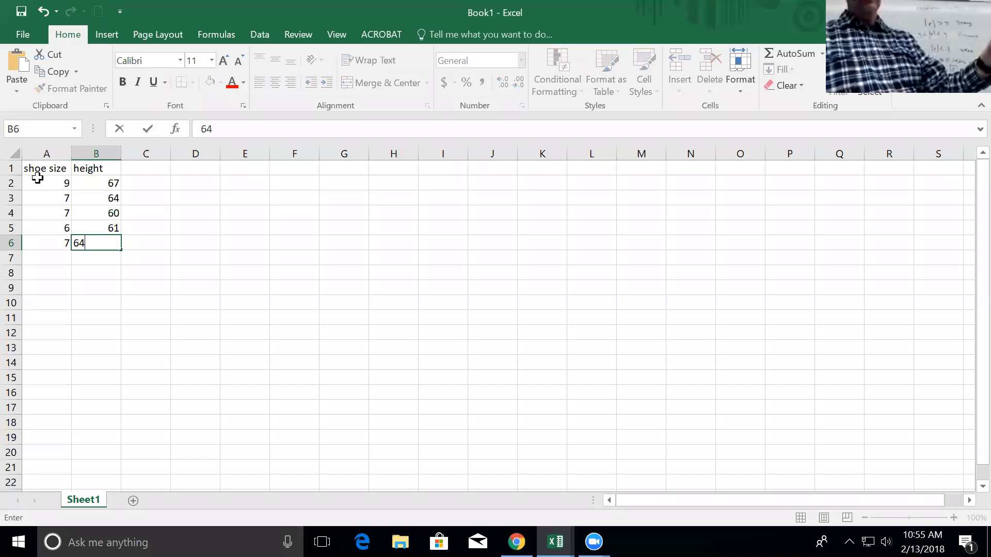
pyautogui.press('Return')
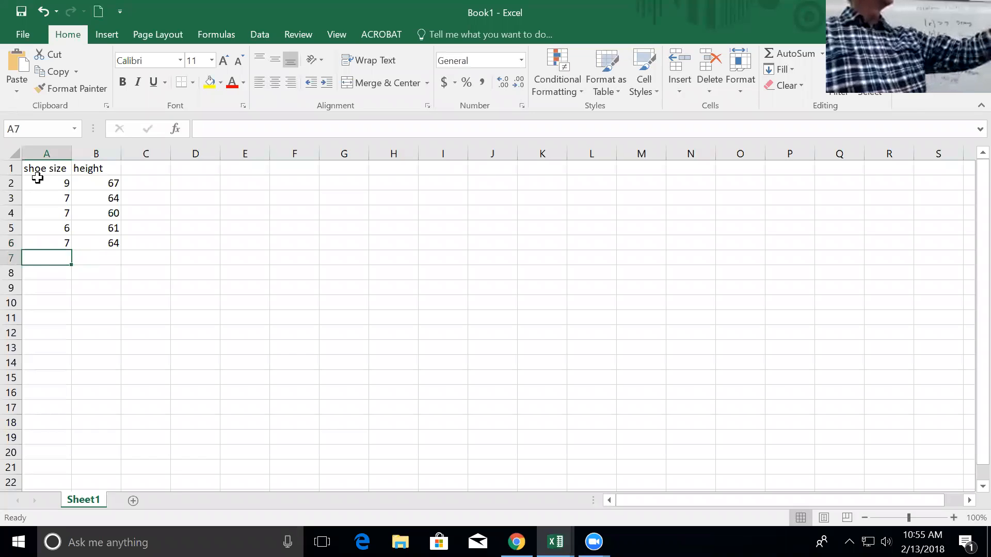
# Enter pairs 10/69, 7.5/71, 9/71 and 7/61, completing the table through row 10.
pyautogui.write('10')
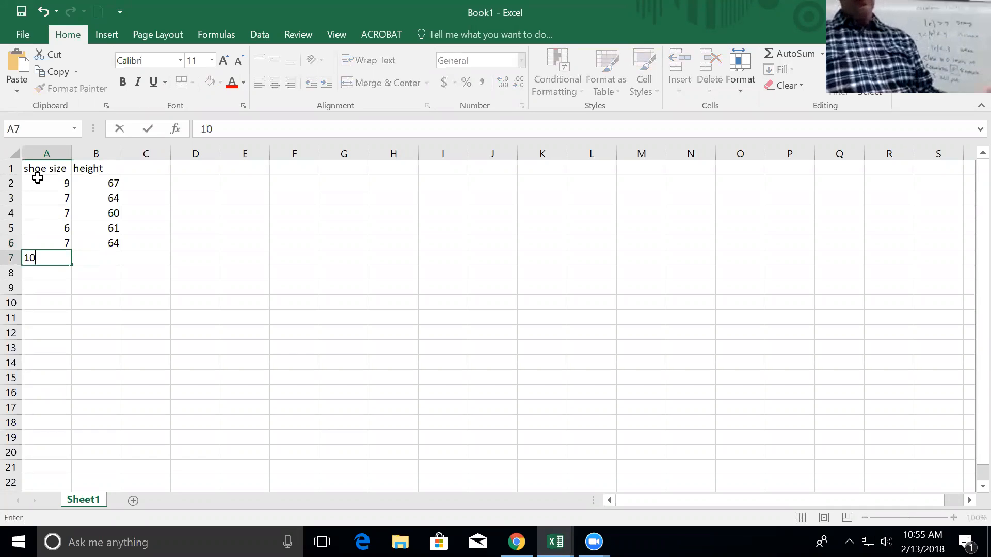
pyautogui.press('Tab')
pyautogui.write('69')
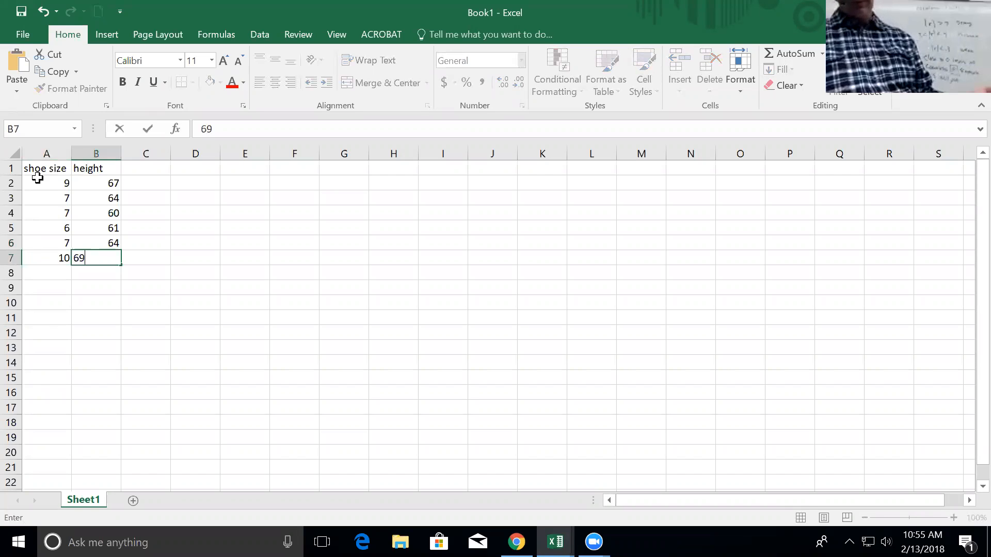
pyautogui.press('Return')
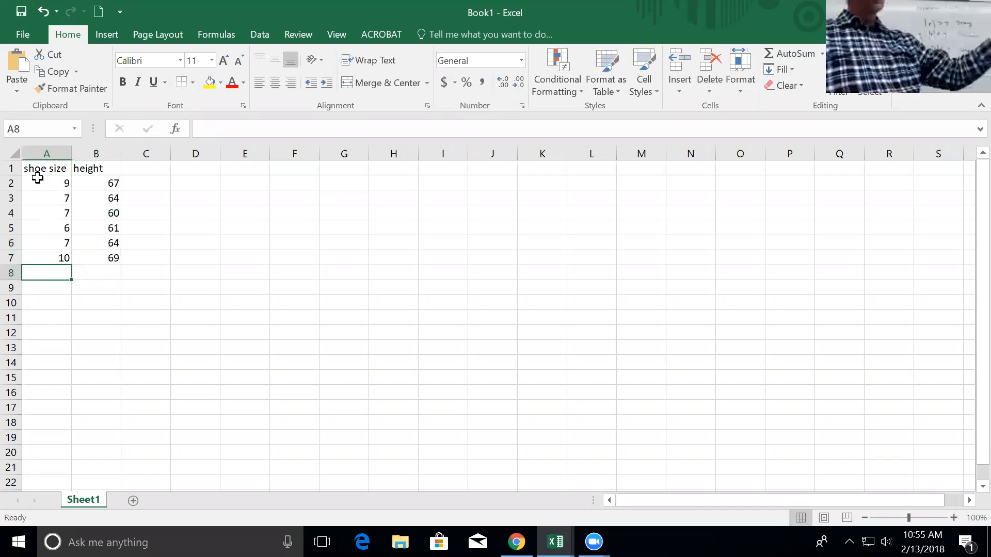
pyautogui.write('7.5')
pyautogui.press('Tab')
pyautogui.write('71')
pyautogui.press('Return')
pyautogui.write('9')
pyautogui.press('Tab')
pyautogui.write('71')
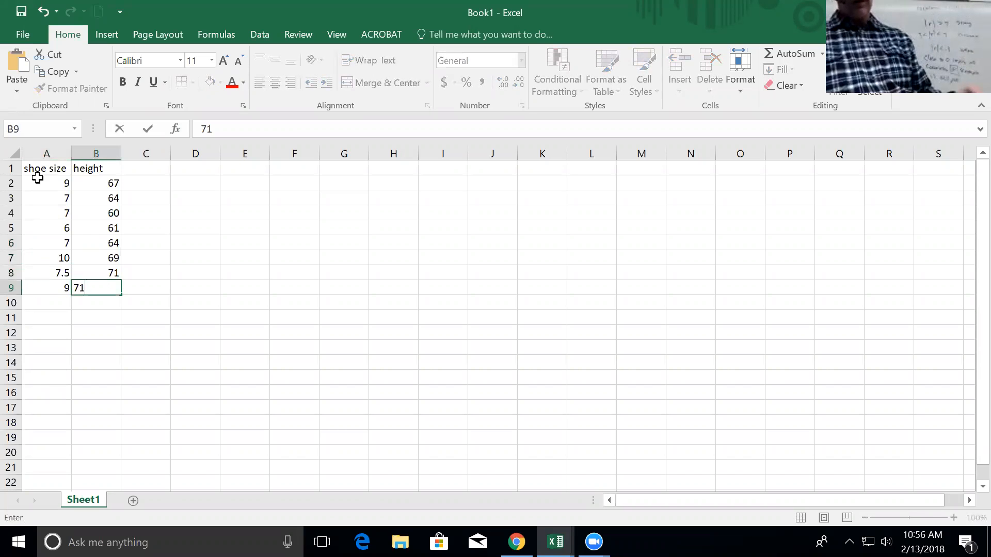
pyautogui.press('Return')
pyautogui.write('7')
pyautogui.press('Tab')
pyautogui.write('61')
pyautogui.press('Down')
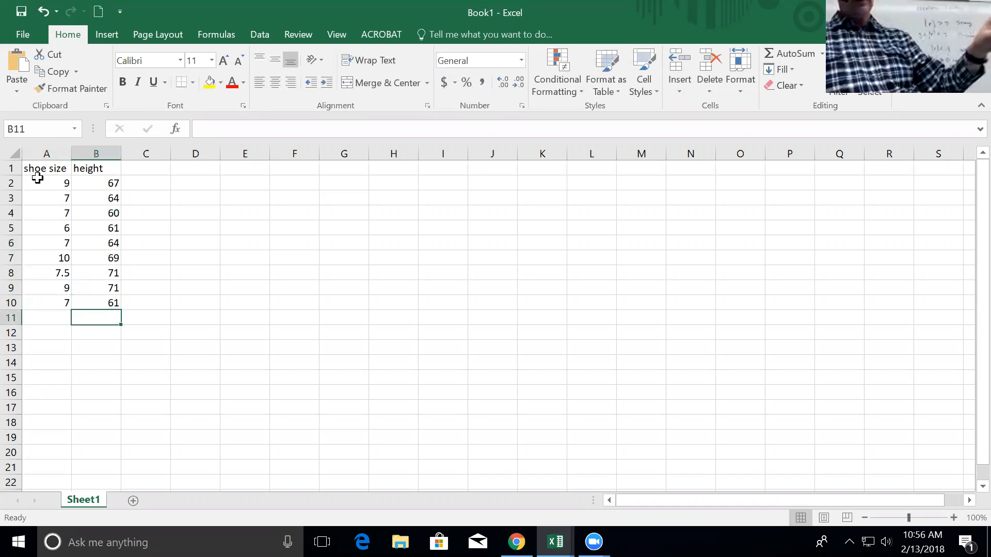
pyautogui.press('Left')
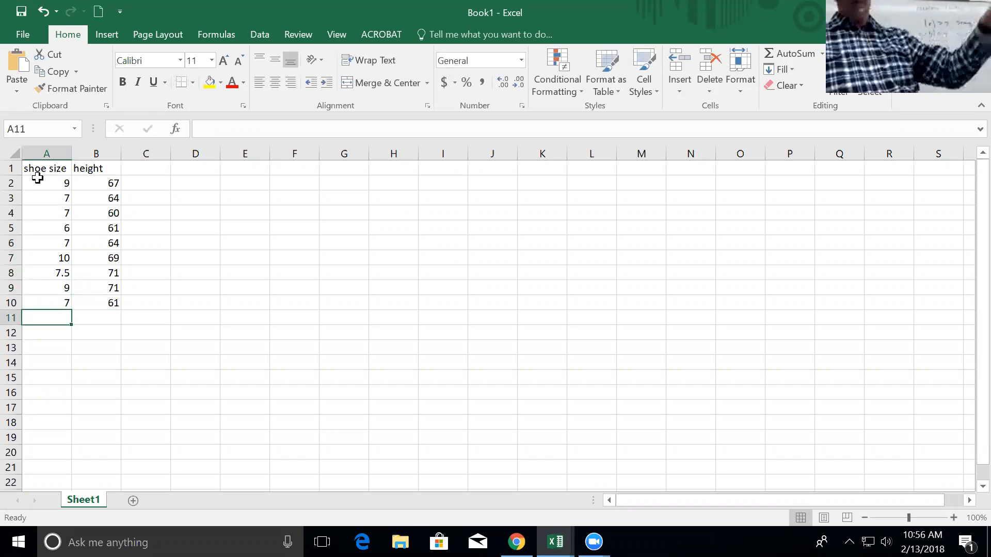
# Enter shoe size/height pairs 7/64, 8.5/68 and 7/63.
pyautogui.write('7')
pyautogui.press('Tab')
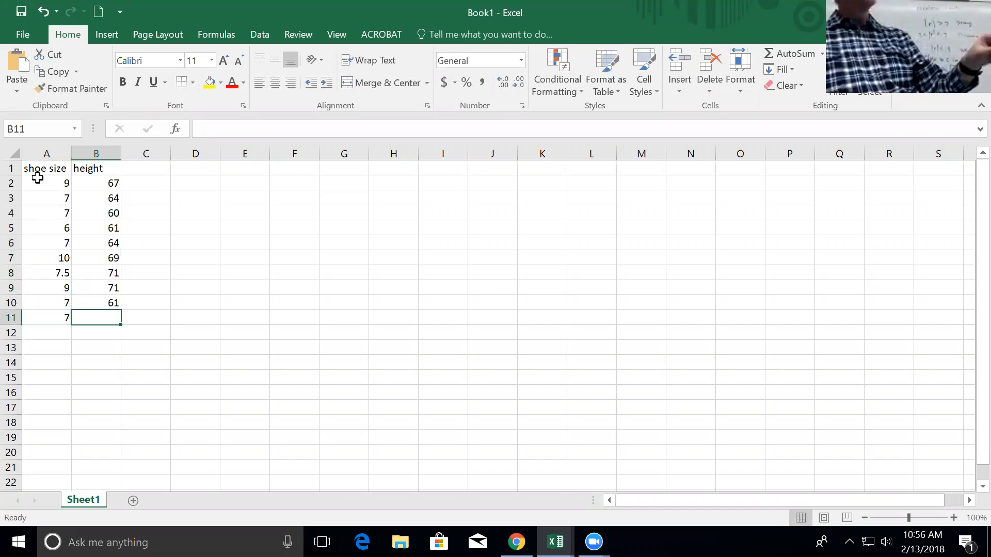
pyautogui.write('64')
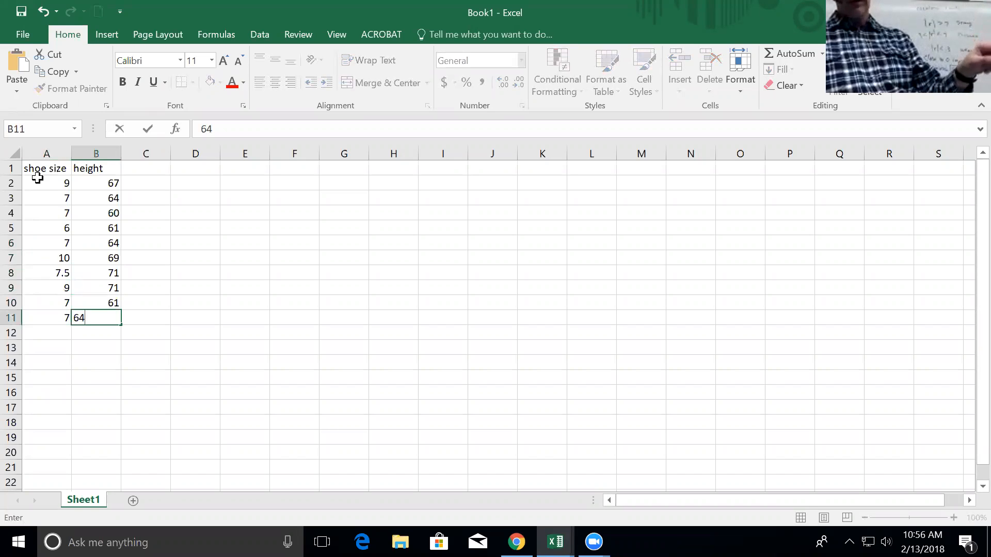
pyautogui.press('Return')
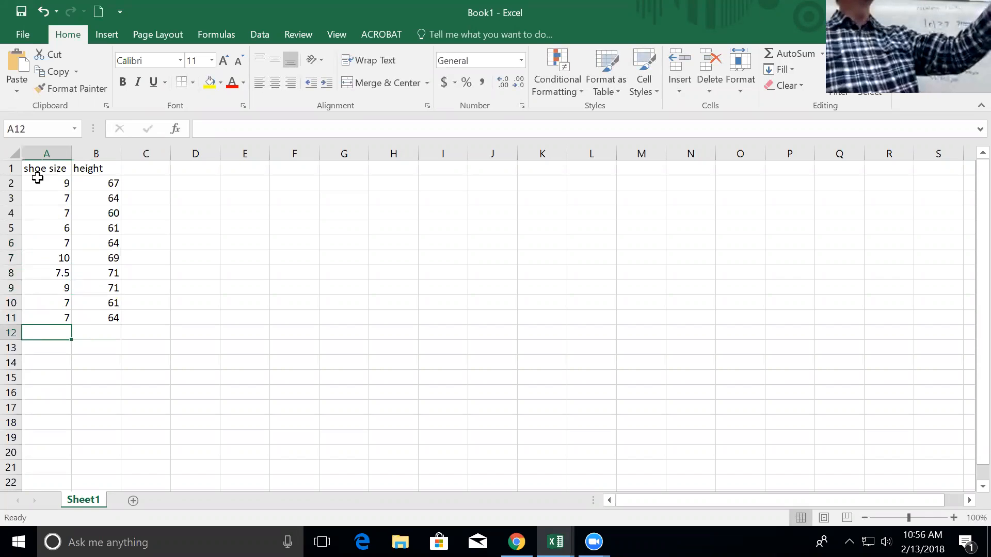
pyautogui.write('8.5')
pyautogui.press('Tab')
pyautogui.write('68')
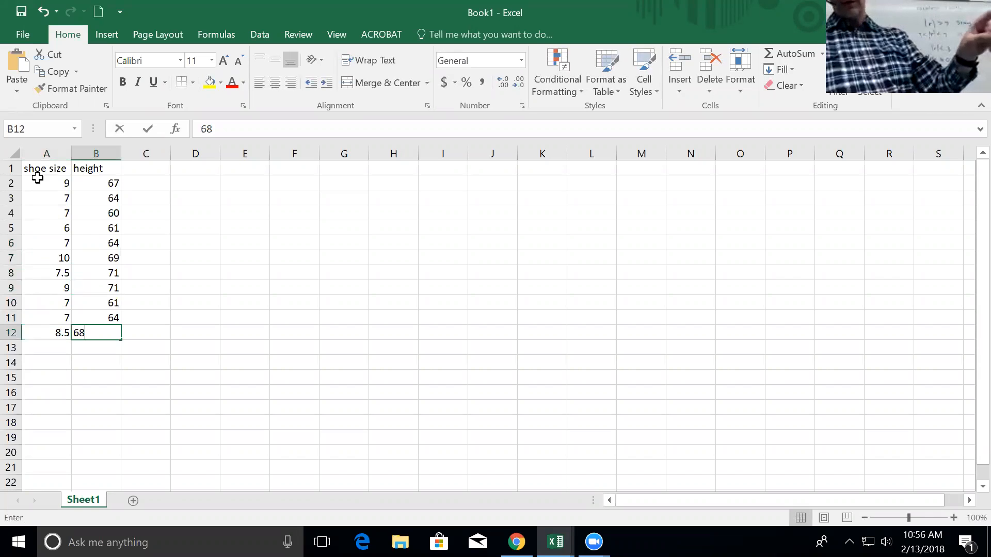
pyautogui.press('Return')
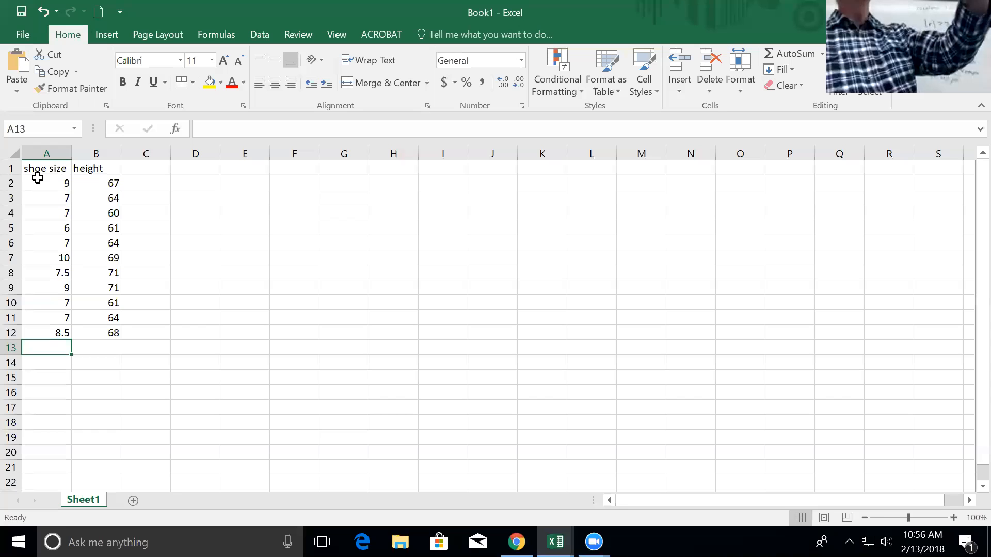
pyautogui.write('7')
pyautogui.press('Tab')
pyautogui.write('63')
pyautogui.press('Down')
pyautogui.press('Left')
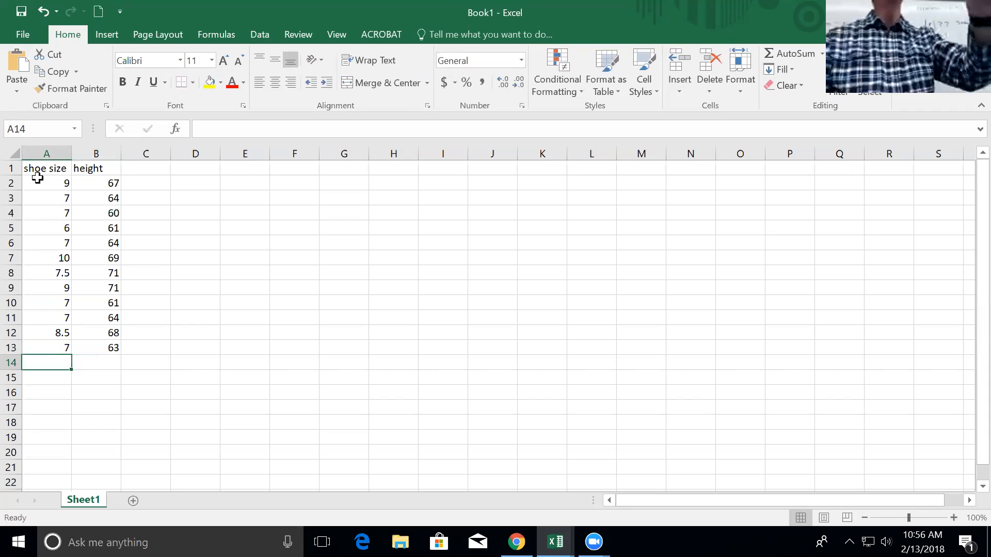
# Enter pairs 8/66, 6.5/64 (correcting a mistyped 54) and 11/71.
pyautogui.write('8')
pyautogui.press('Tab')
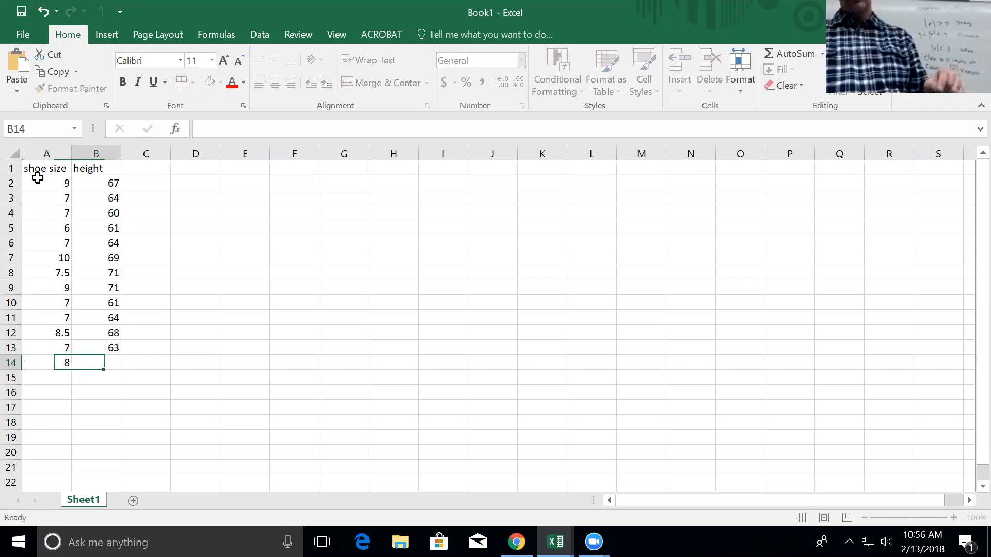
pyautogui.write('66')
pyautogui.press('Return')
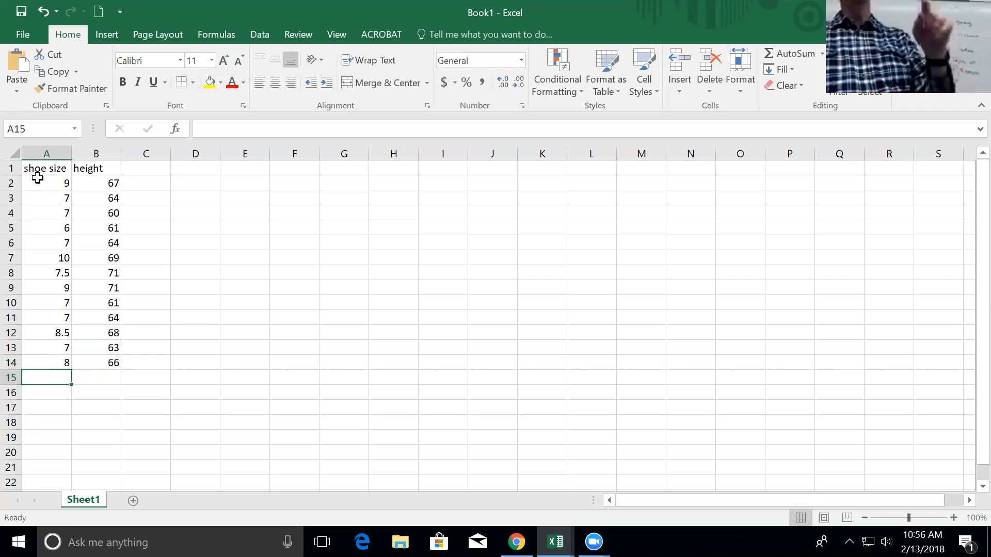
pyautogui.write('6.5')
pyautogui.press('Tab')
pyautogui.write('54')
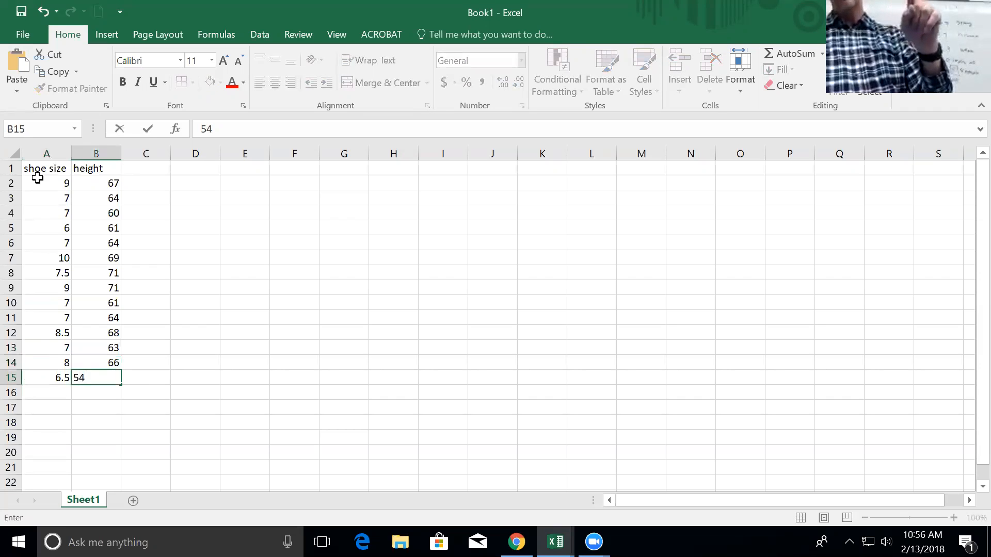
pyautogui.press('BackSpace')
pyautogui.press('BackSpace')
pyautogui.write('64')
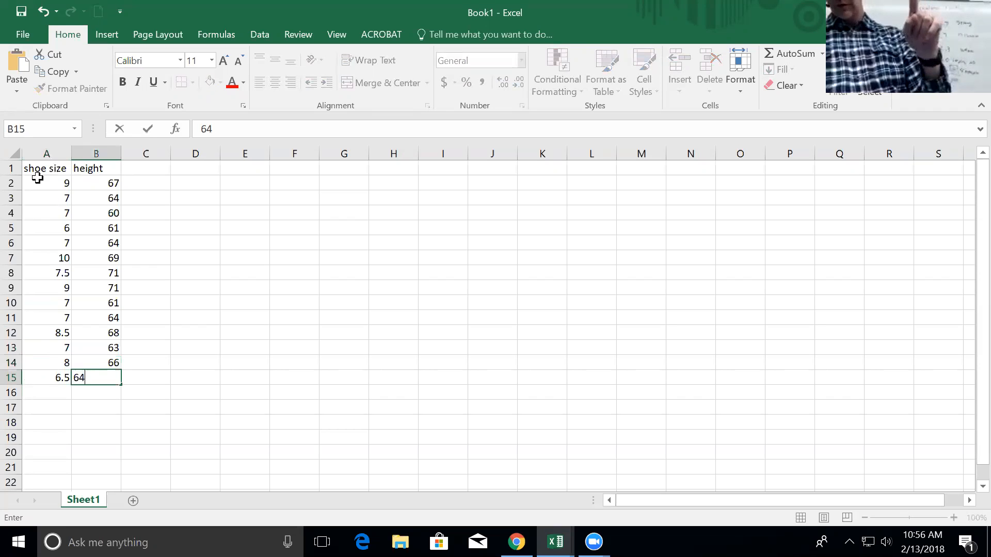
pyautogui.press('Return')
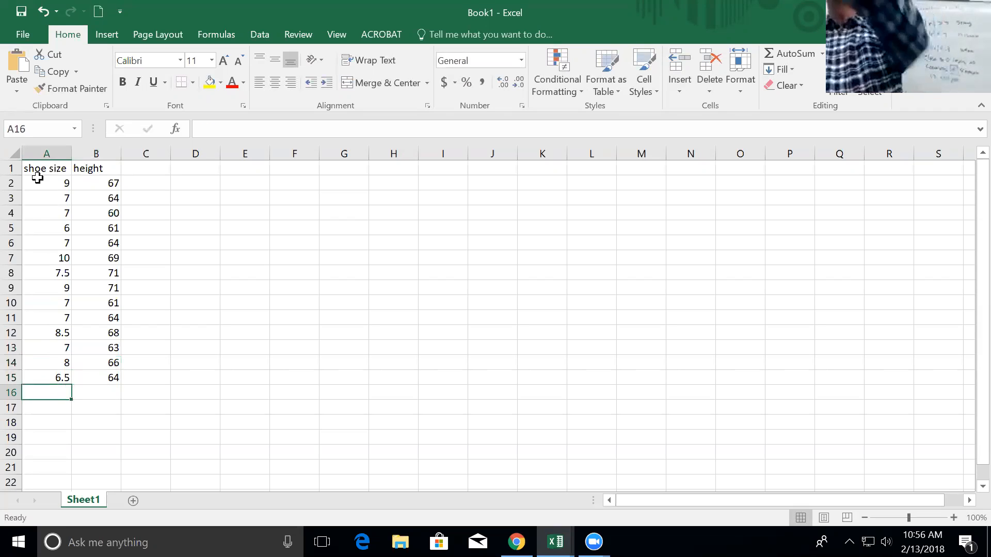
pyautogui.write('11')
pyautogui.press('Tab')
pyautogui.write('71')
pyautogui.press('Return')
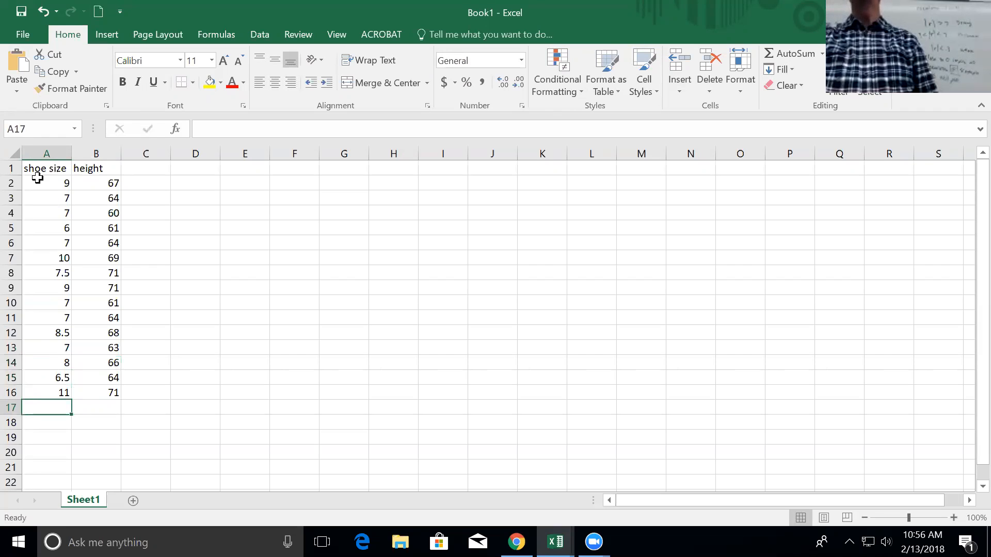
# Enter pairs 12/70, 11.5/69, 9.5/69 and 9/69.
pyautogui.write('12')
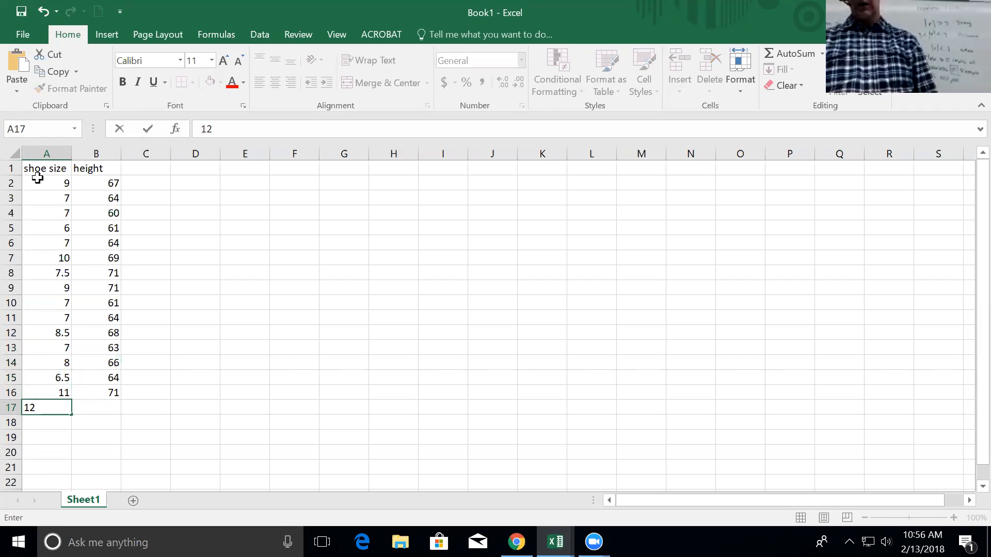
pyautogui.press('Tab')
pyautogui.write('70')
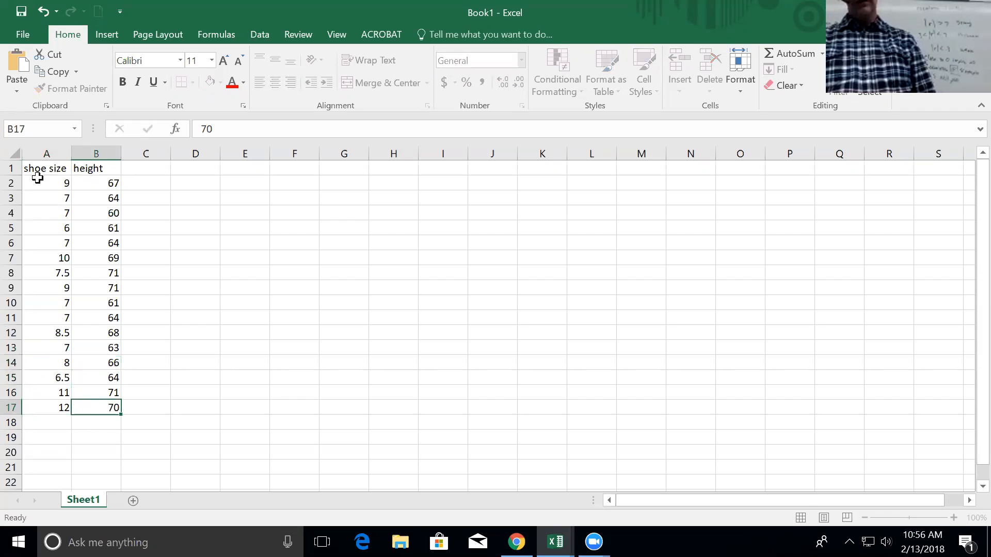
pyautogui.press('Return')
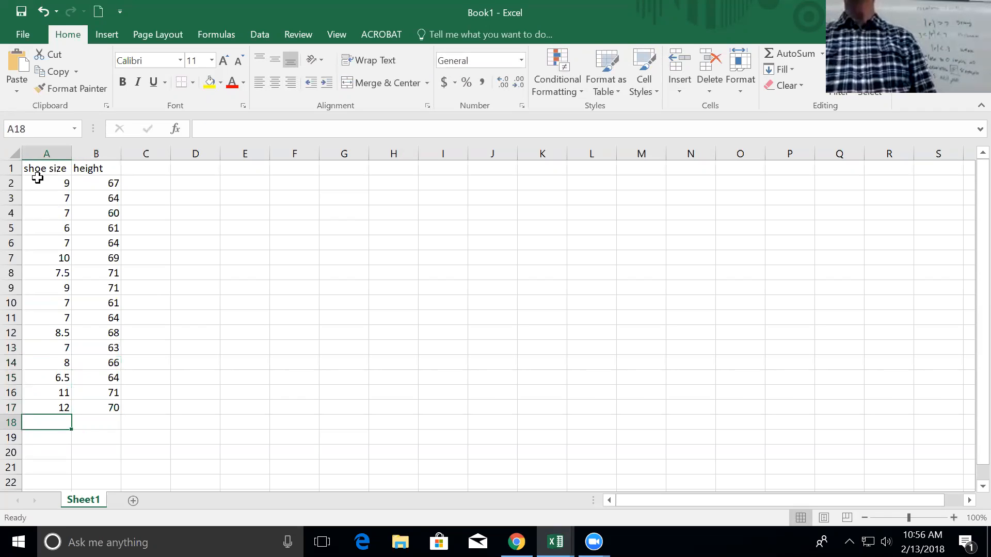
pyautogui.write('11.5')
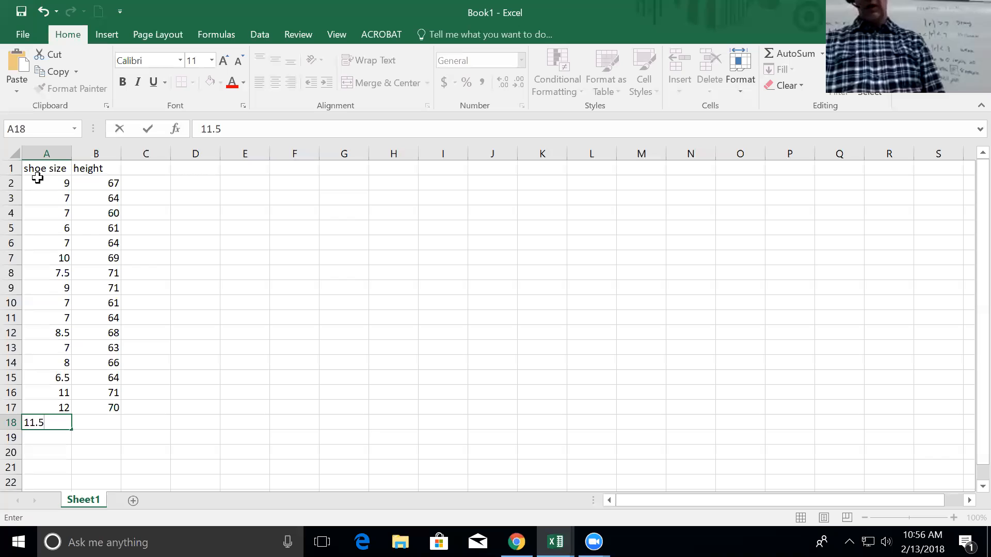
pyautogui.press('Tab')
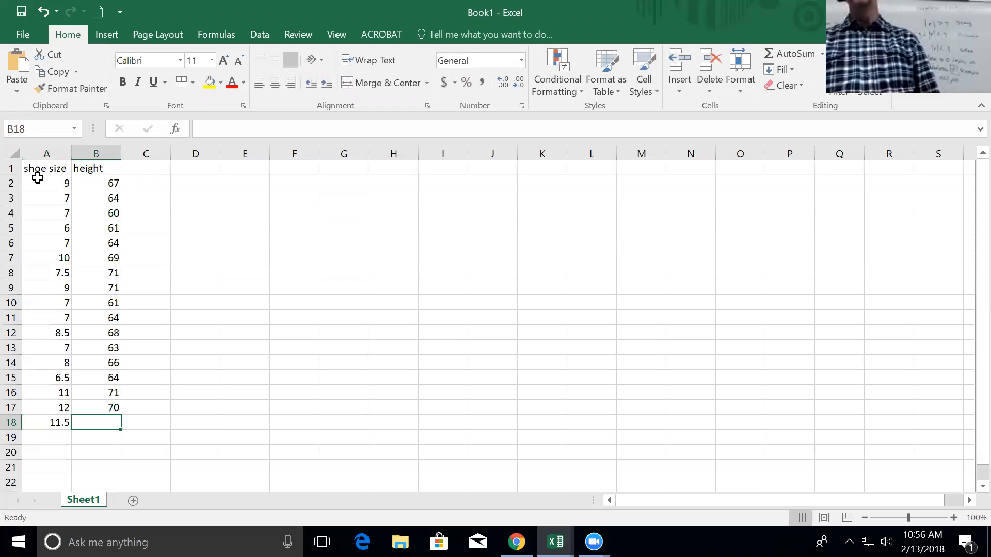
pyautogui.write('69')
pyautogui.press('Return')
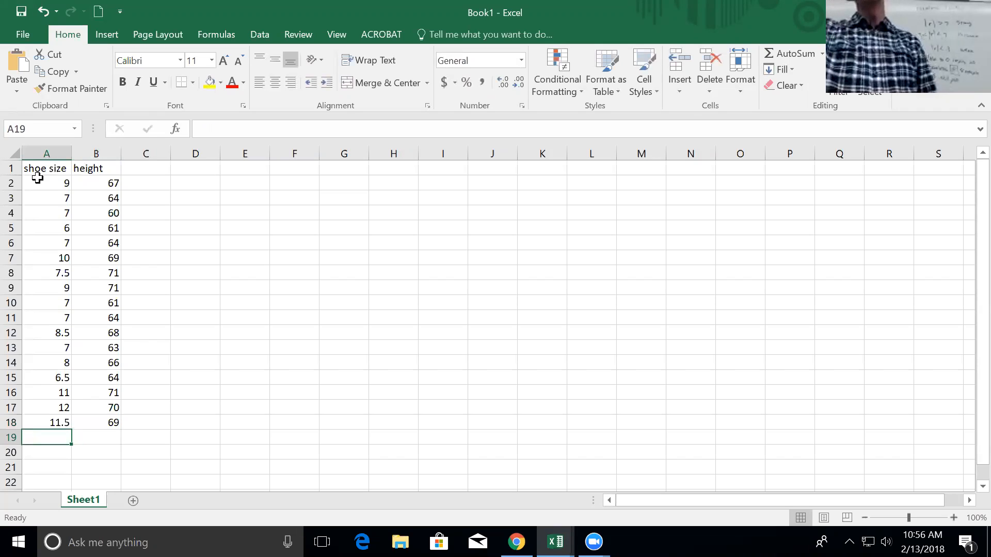
pyautogui.write('9.5')
pyautogui.press('Tab')
pyautogui.write('69')
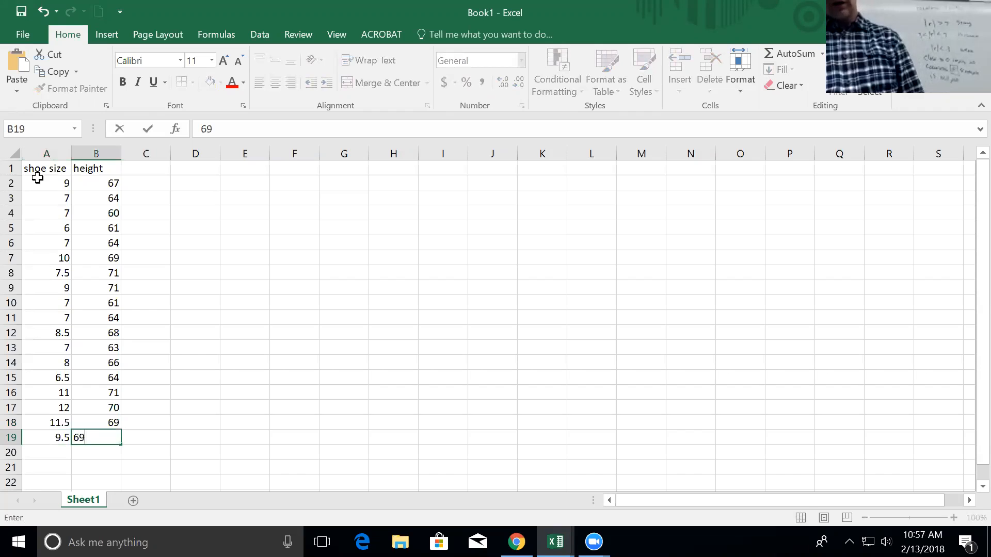
pyautogui.press('Return')
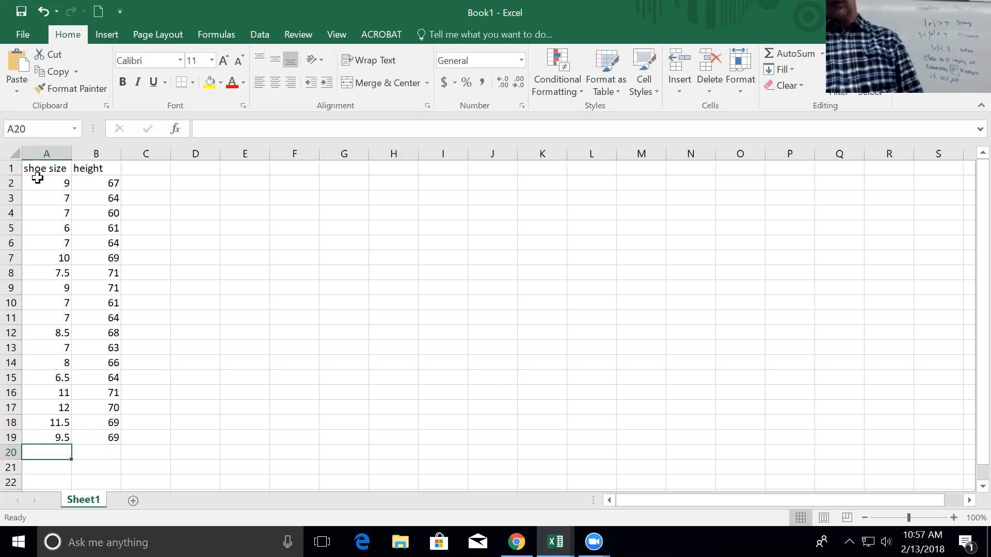
pyautogui.write('9')
pyautogui.press('Tab')
pyautogui.write('69')
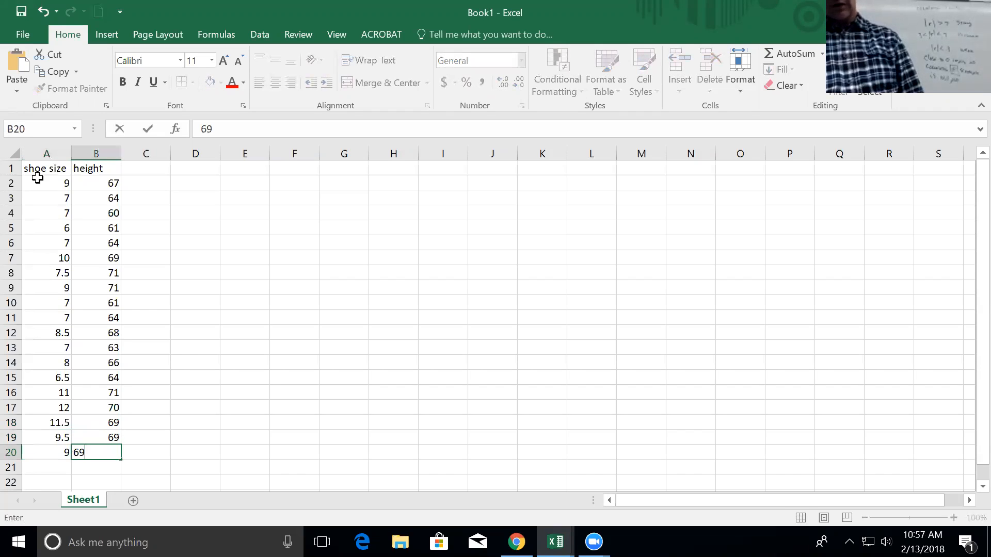
pyautogui.press('Return')
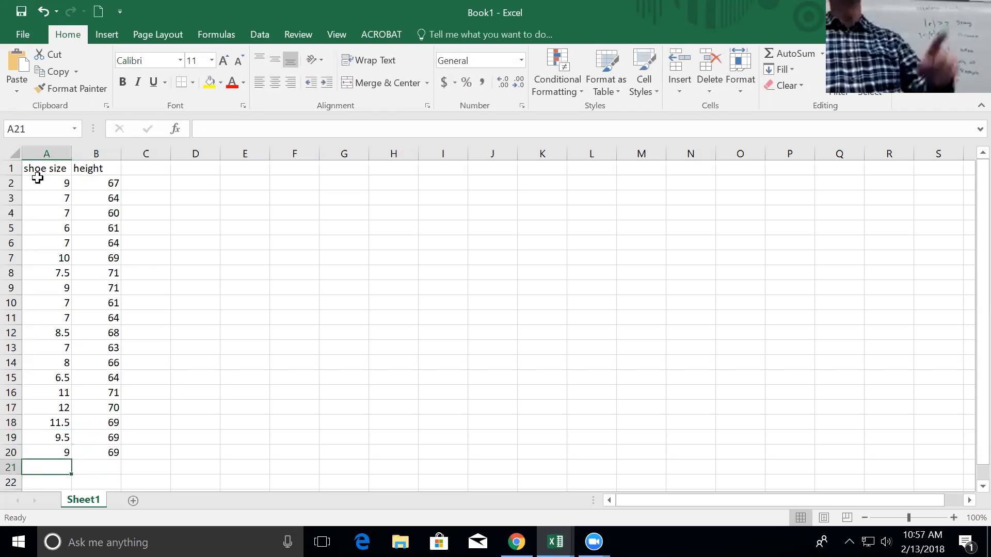
# Enter the final pairs 8.5/67.5, 9.5/68, 8/67 and 6.5/61, then zoom out to 80%.
pyautogui.write('8.5')
pyautogui.press('Tab')
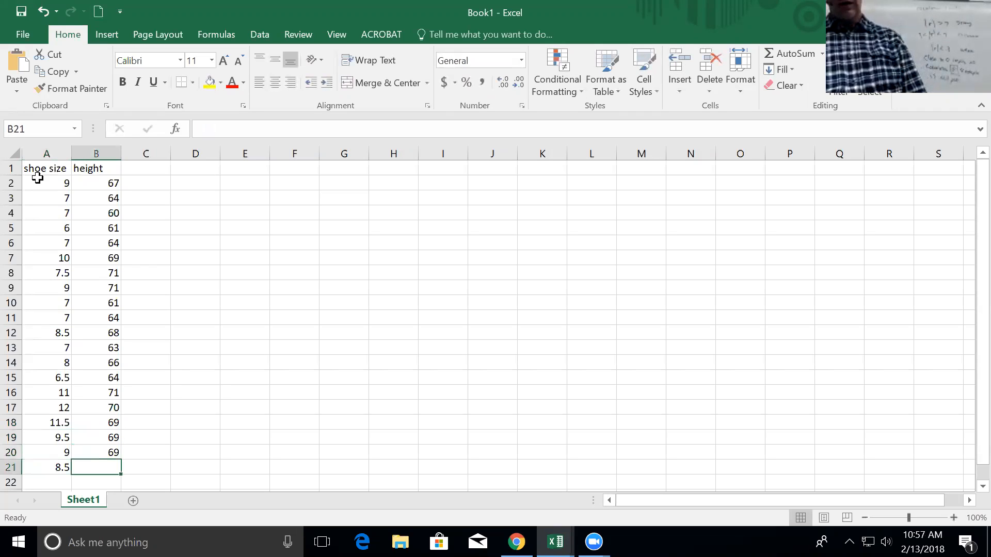
pyautogui.write('67.5')
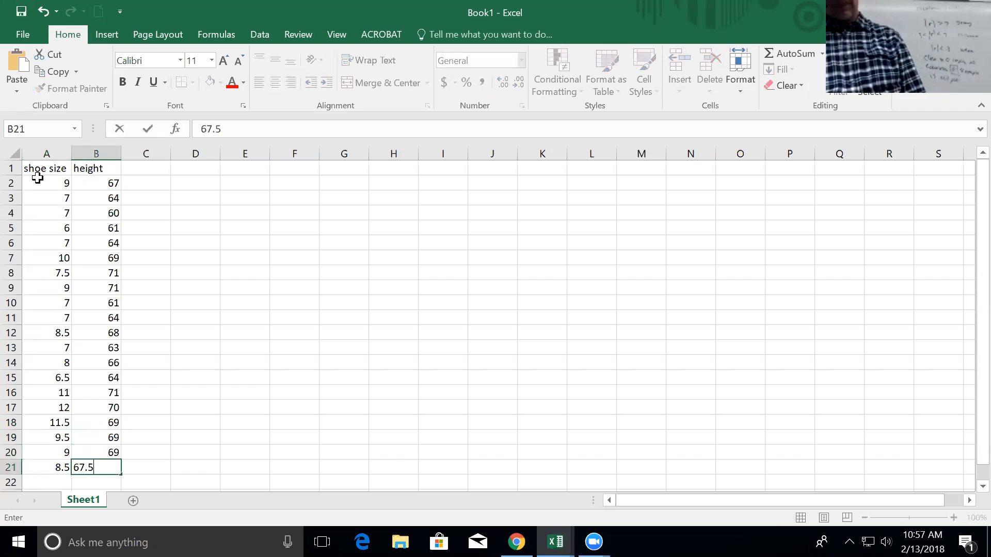
pyautogui.press('Return')
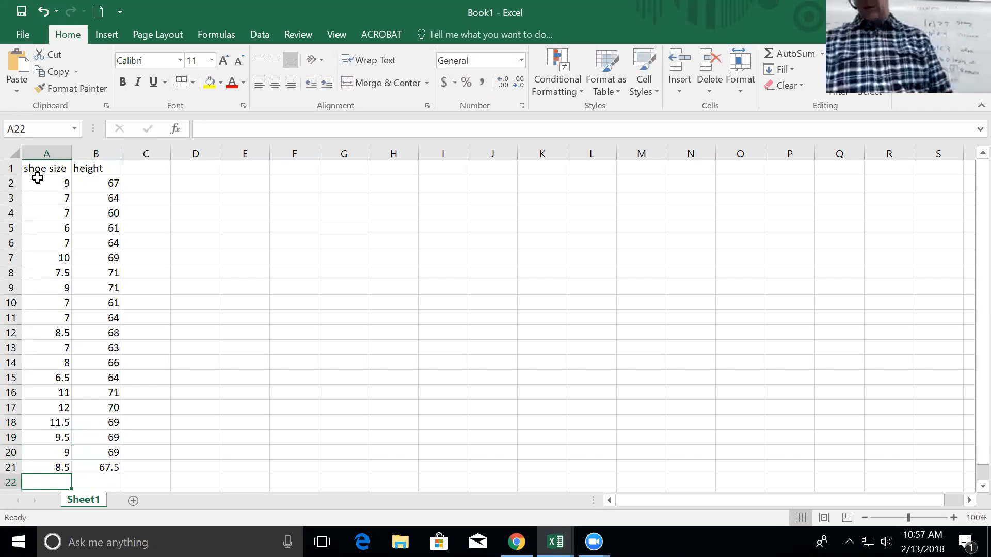
pyautogui.write('9.5')
pyautogui.press('Tab')
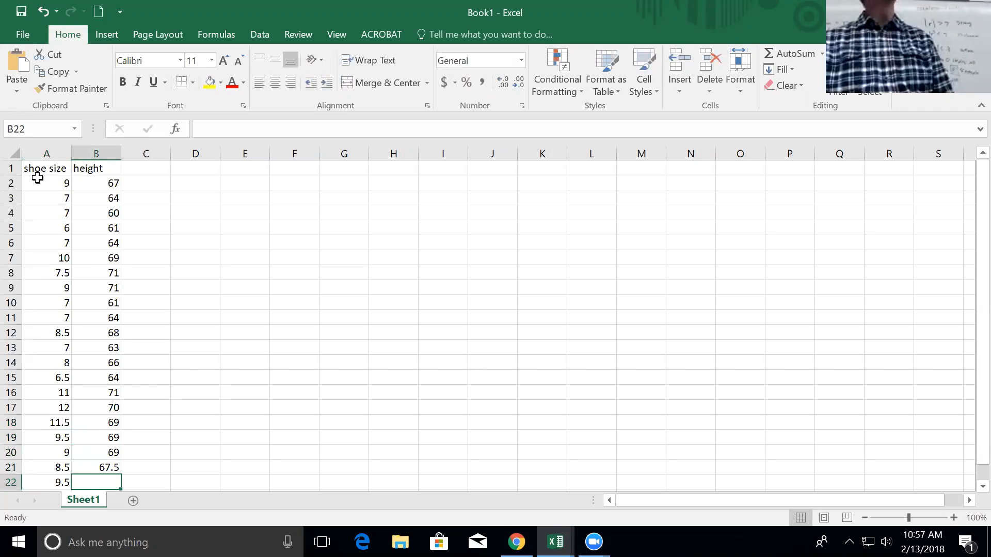
pyautogui.write('68')
pyautogui.press('Return')
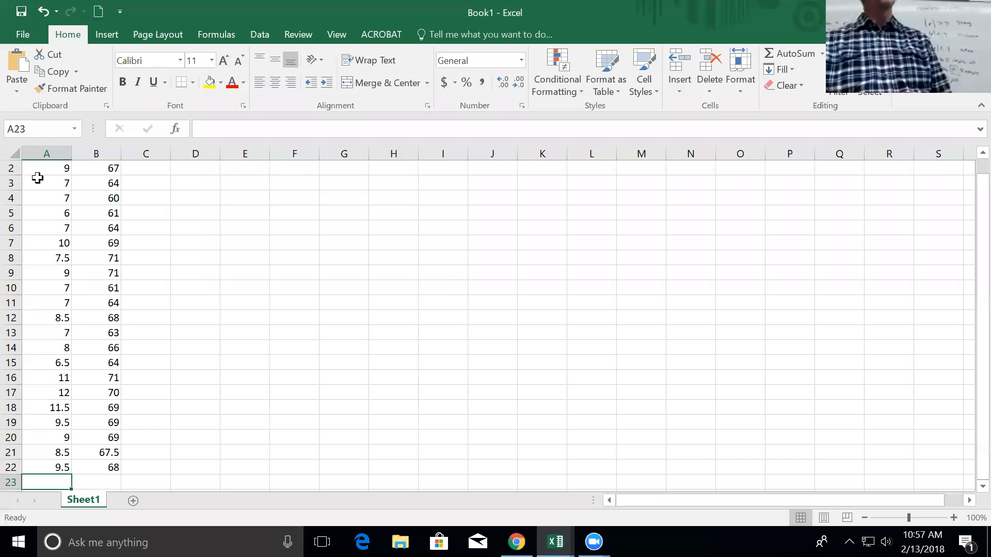
pyautogui.write('8')
pyautogui.press('Tab')
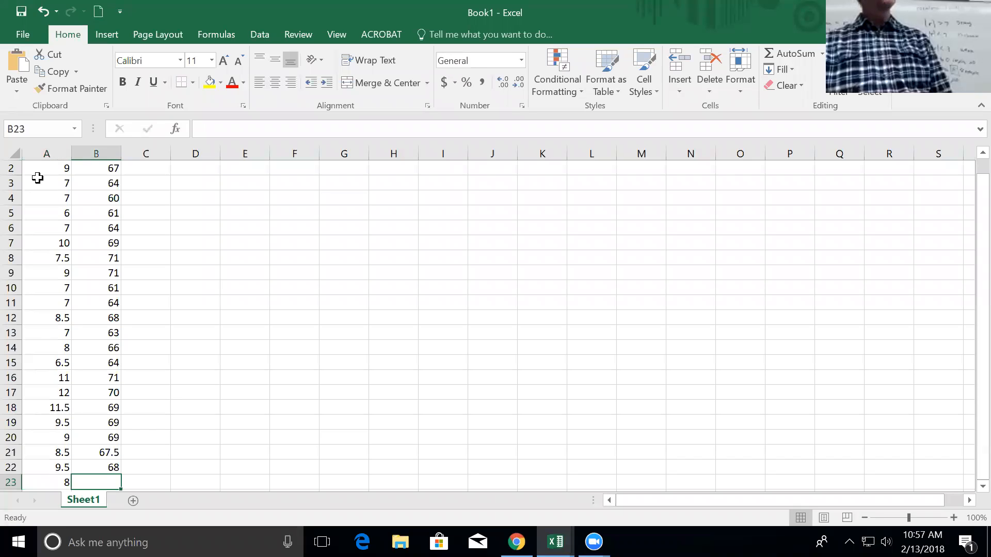
pyautogui.write('67')
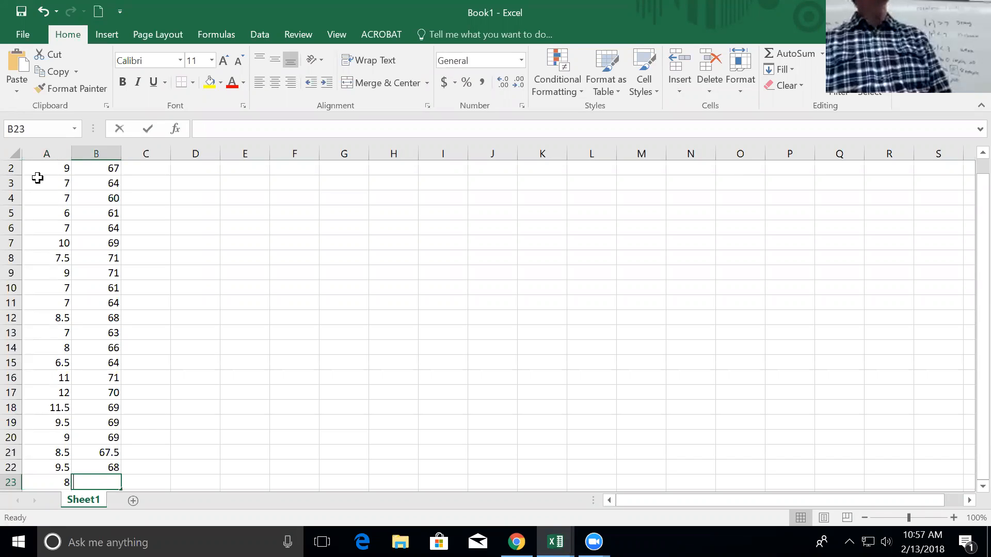
pyautogui.press('Return')
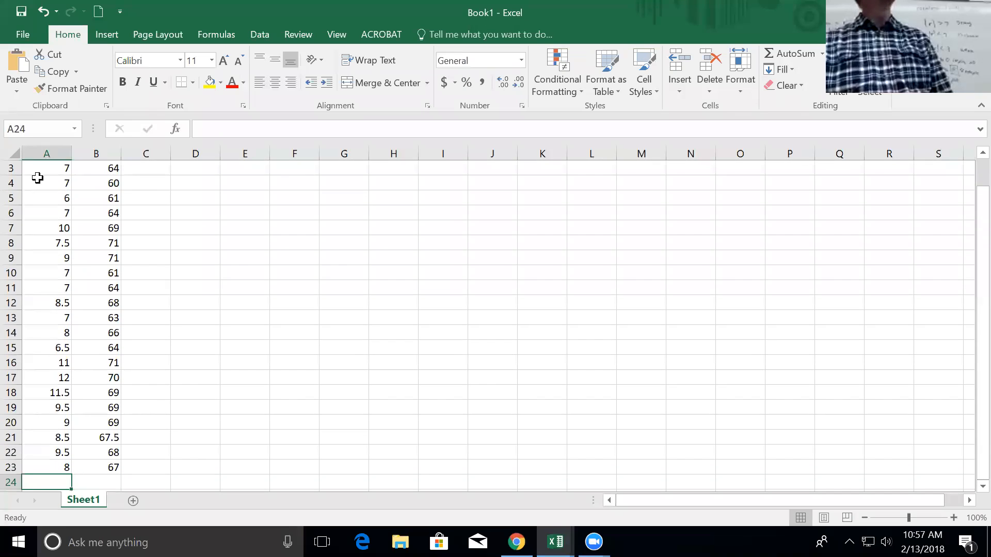
pyautogui.write('6.5')
pyautogui.press('Tab')
pyautogui.write('61')
pyautogui.press('Down')
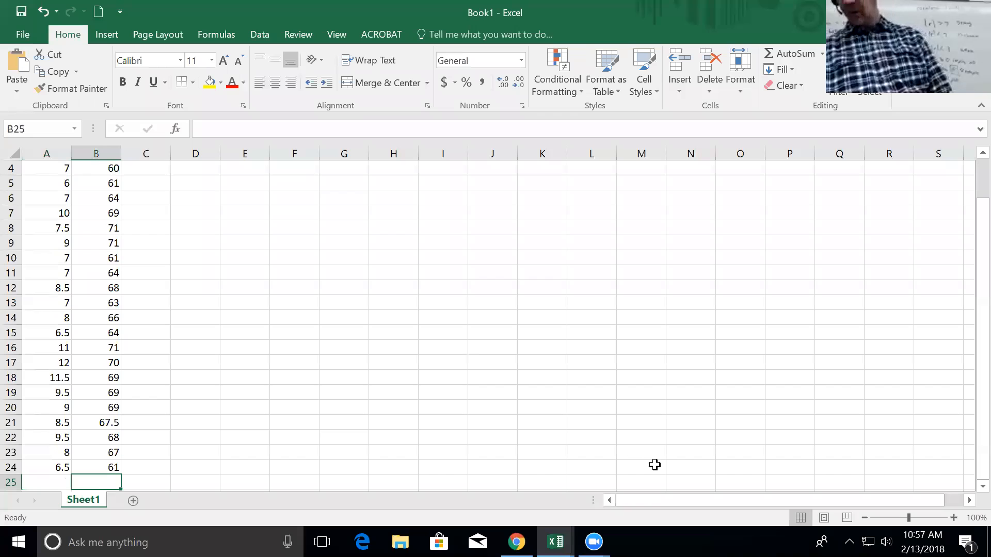
pyautogui.click(865, 517)
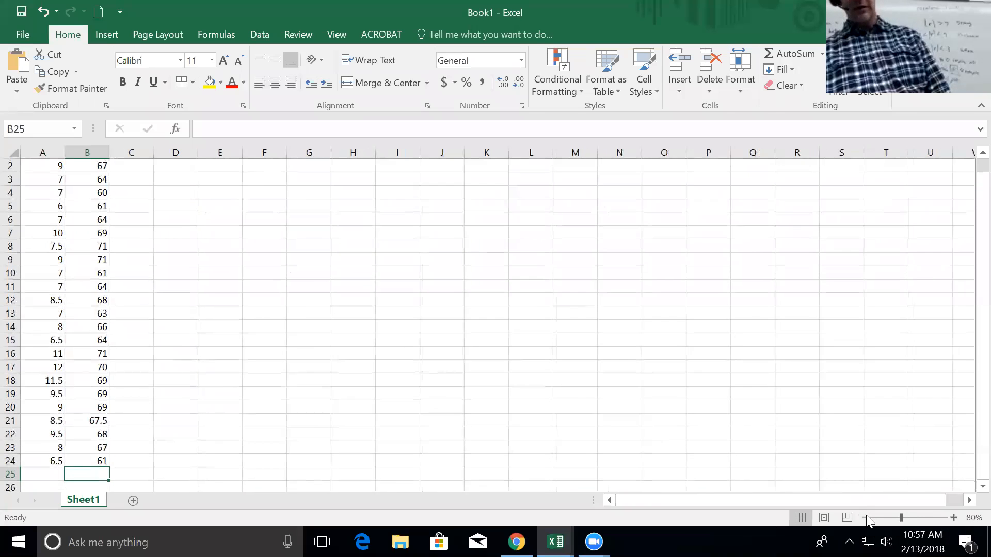
pyautogui.click(865, 517)
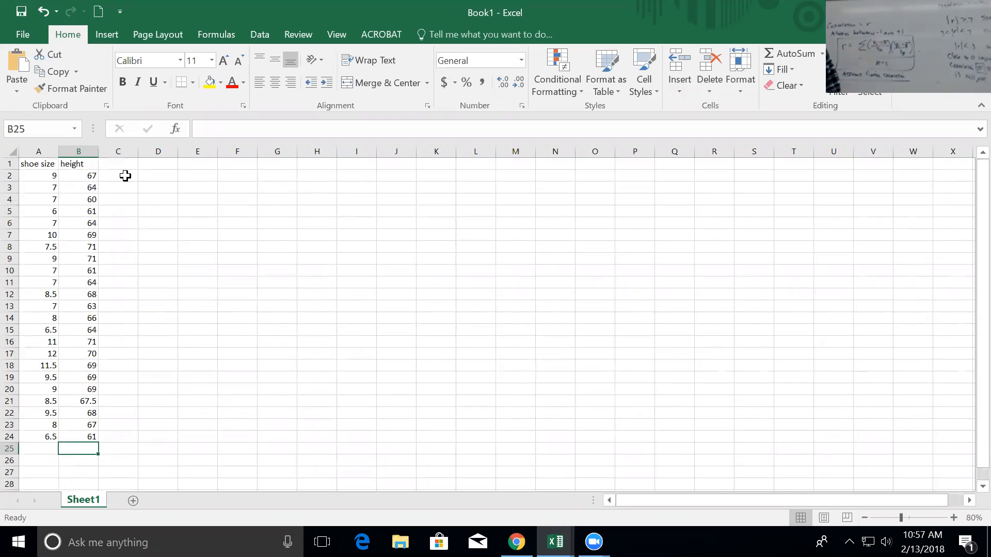
# Put a 'steps' heading in M2 and step 1, 'find sample means', in L3:M3.
pyautogui.click(510, 176)
pyautogui.write('steps')
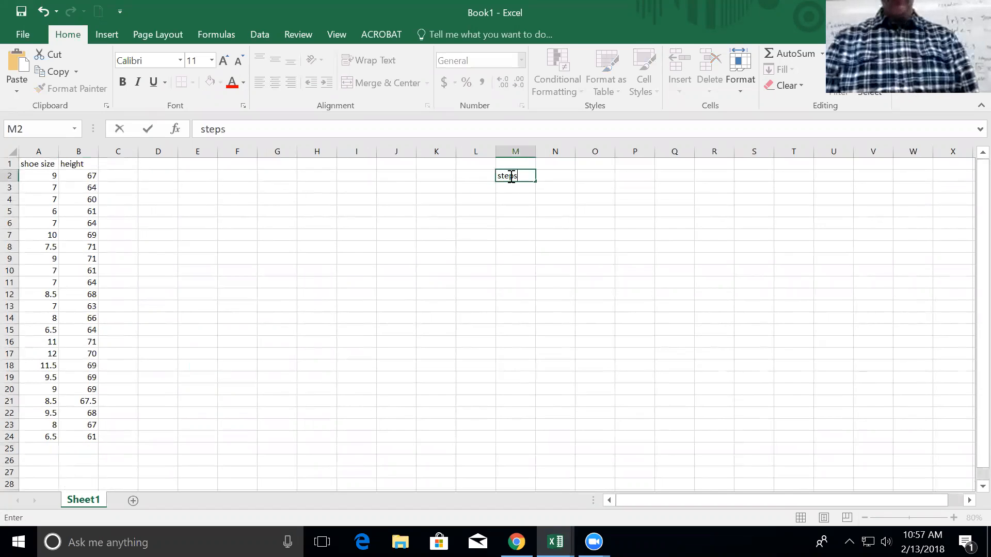
pyautogui.press('Return')
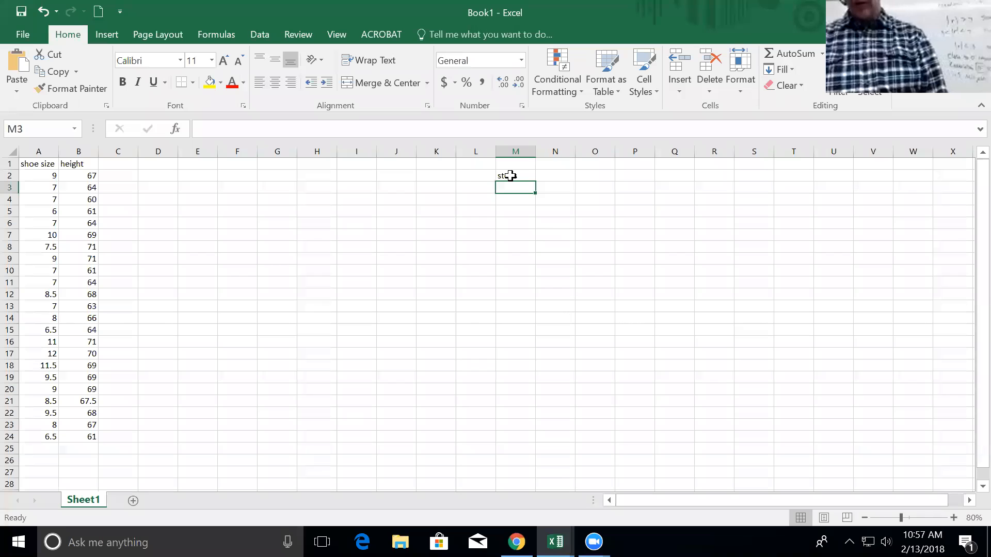
pyautogui.press('Left')
pyautogui.write('1')
pyautogui.press('Right')
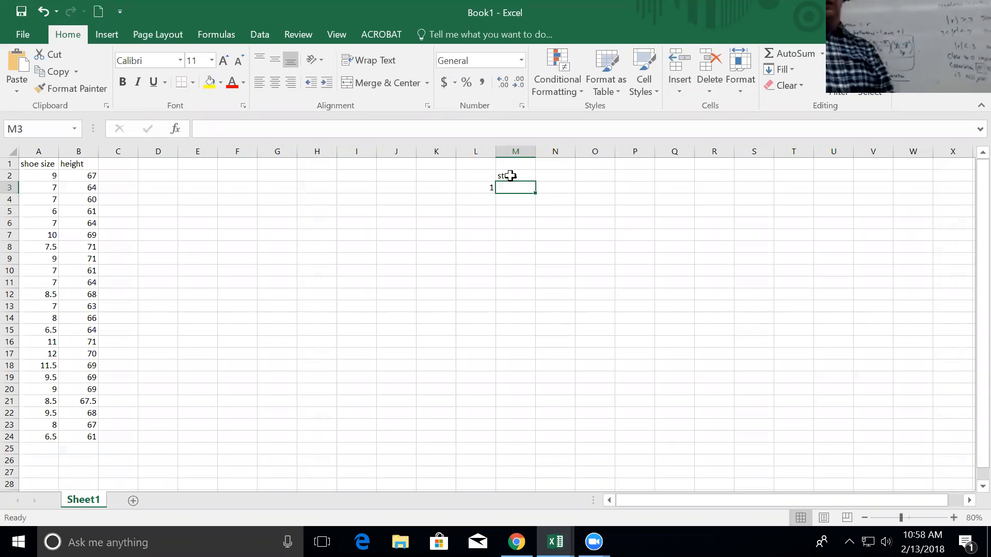
pyautogui.write('find ')
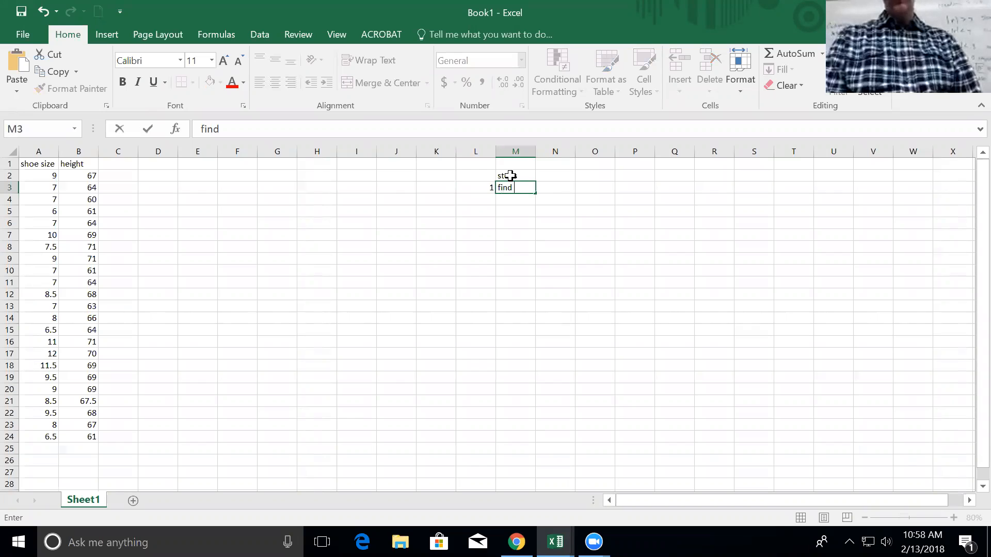
pyautogui.write('sample means')
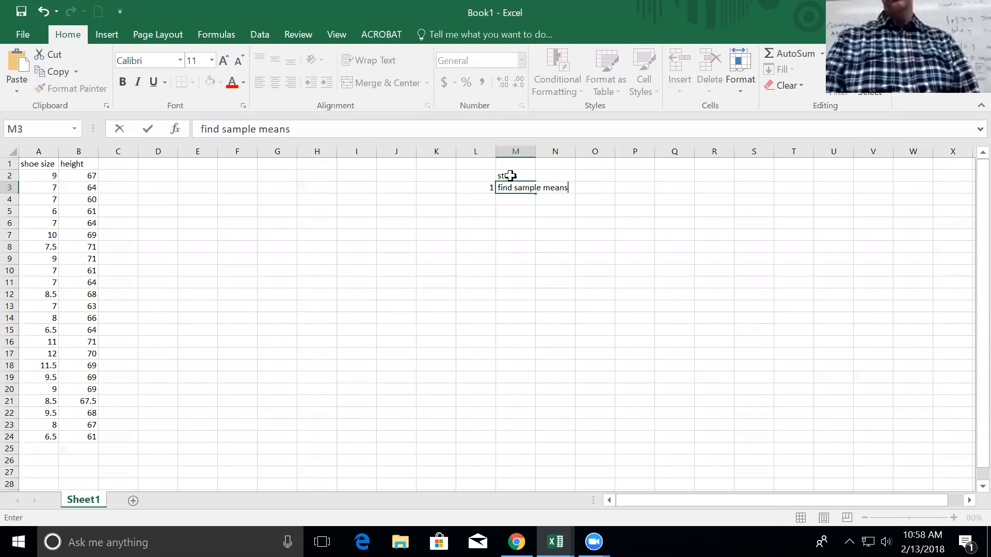
pyautogui.press('Return')
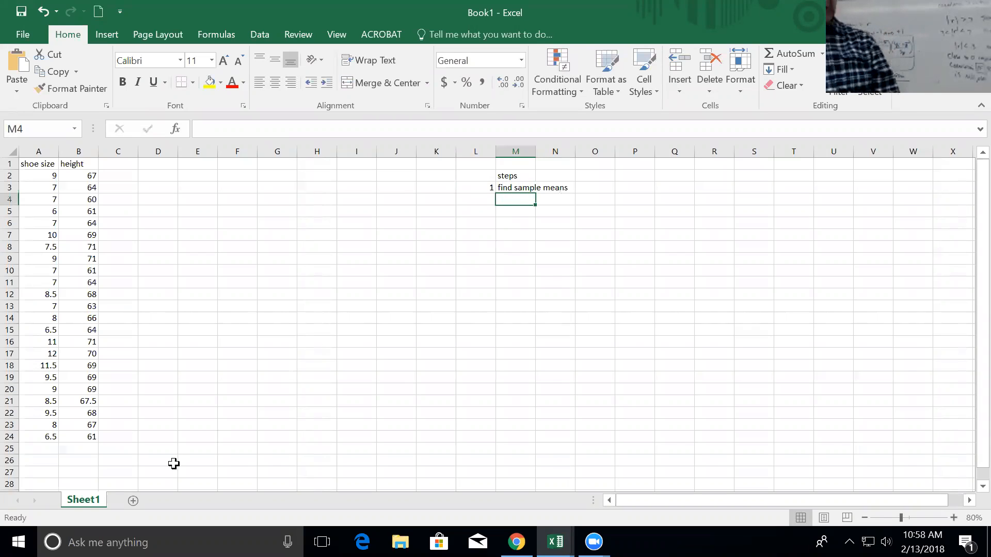
pyautogui.click(118, 452)
pyautogui.press('Return')
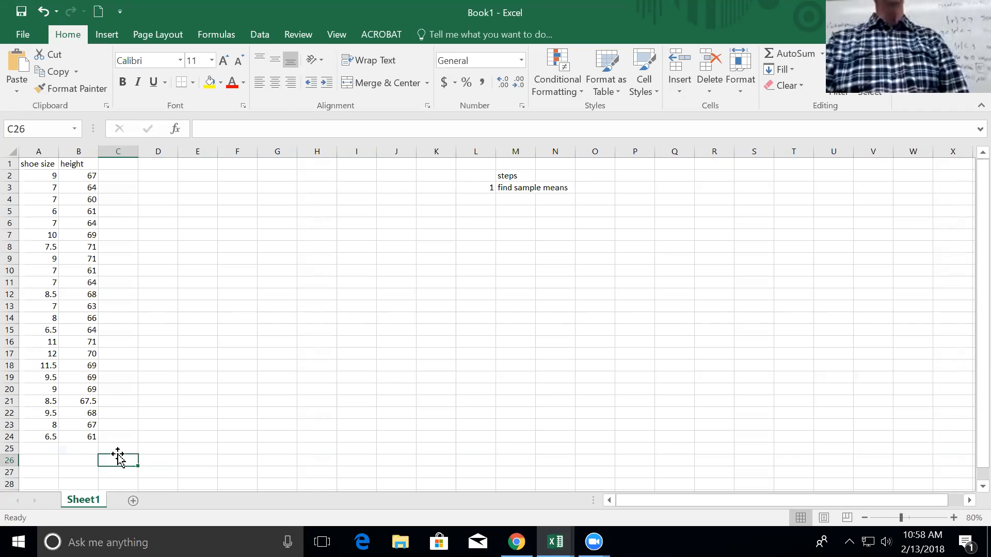
# Type 'means' in C26 and change the A1 header to 'shoe size (x)'.
pyautogui.write('means')
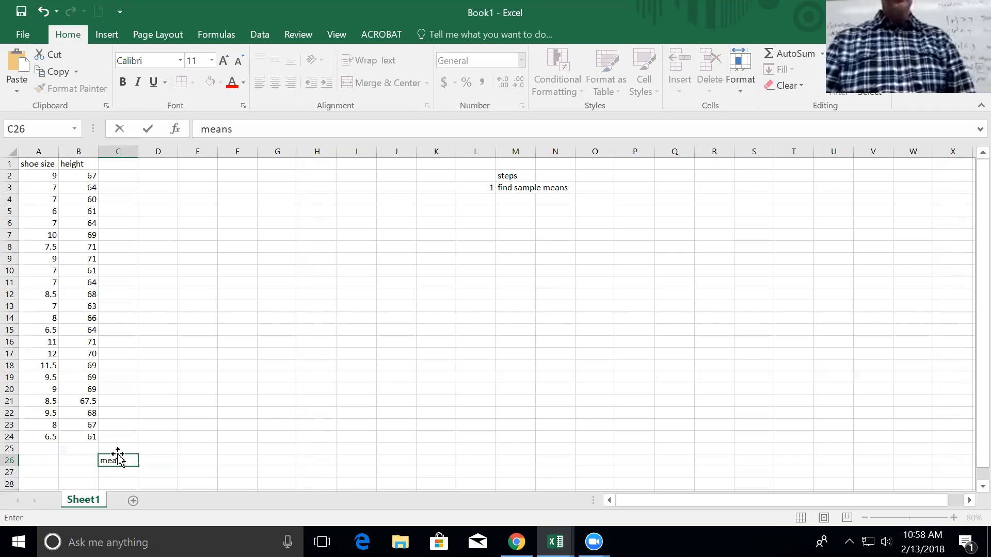
pyautogui.click(50, 163)
pyautogui.doubleClick(55, 164)
pyautogui.write('in)')
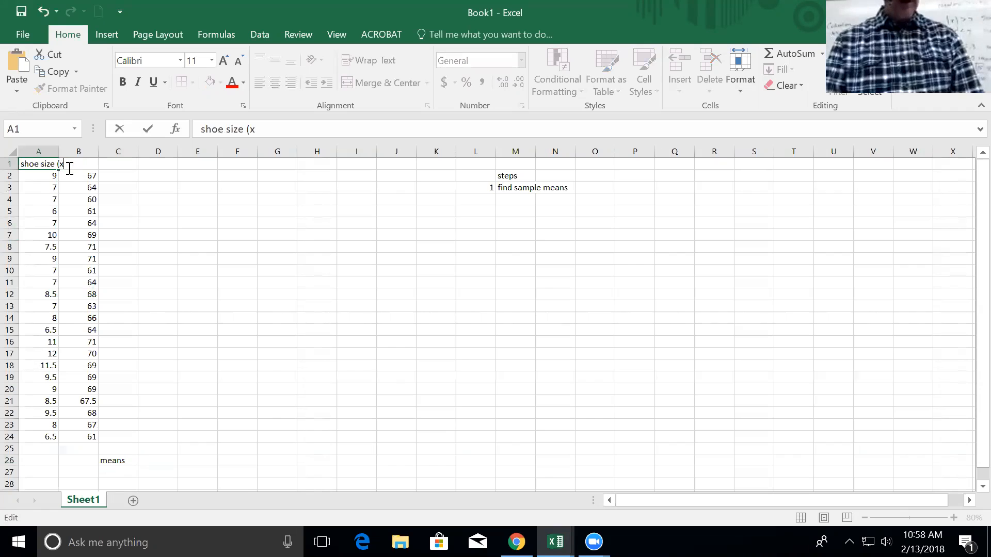
pyautogui.press('Return')
# Rename the B1 header to 'height (y)' and autofit column A's width.
pyautogui.doubleClick(92, 163)
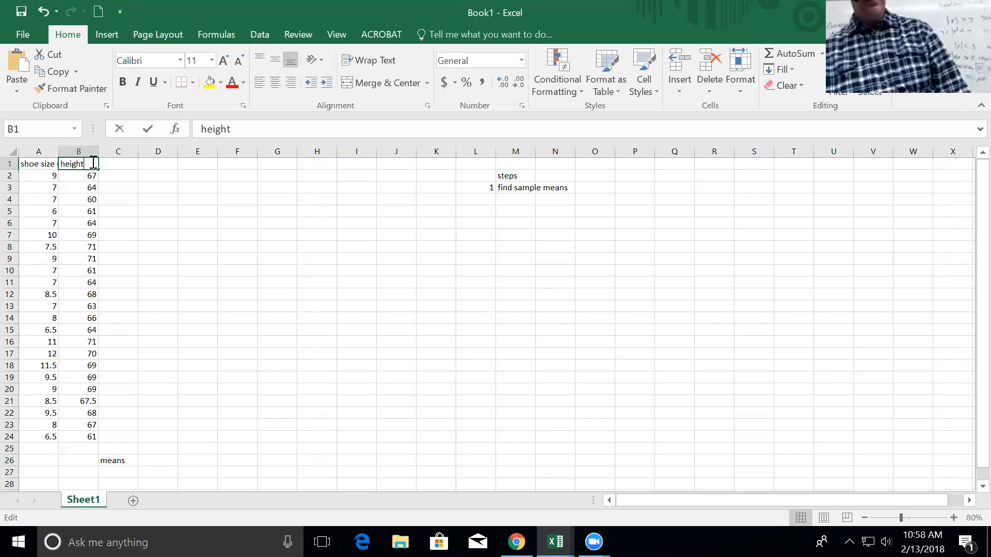
pyautogui.write('(y)')
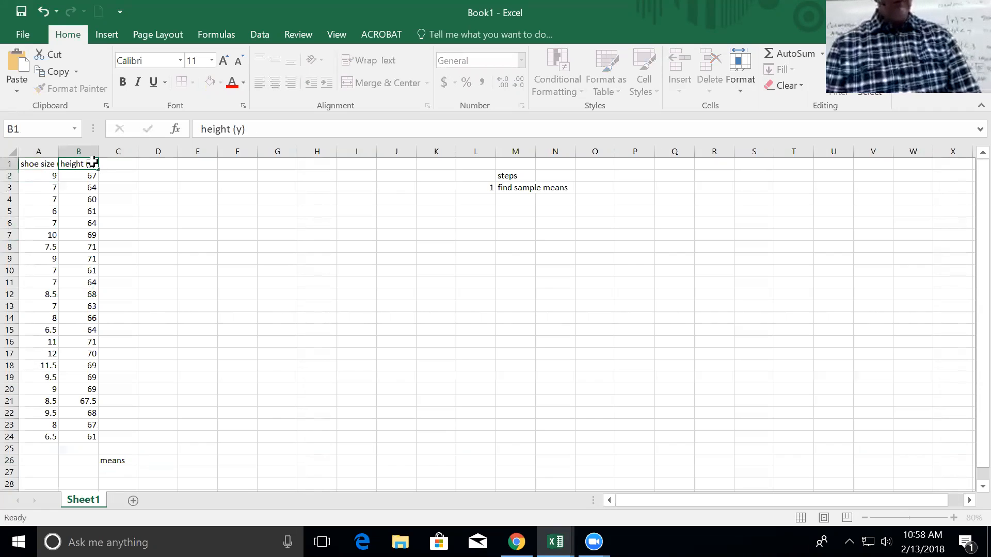
pyautogui.press('Return')
pyautogui.click(61, 152)
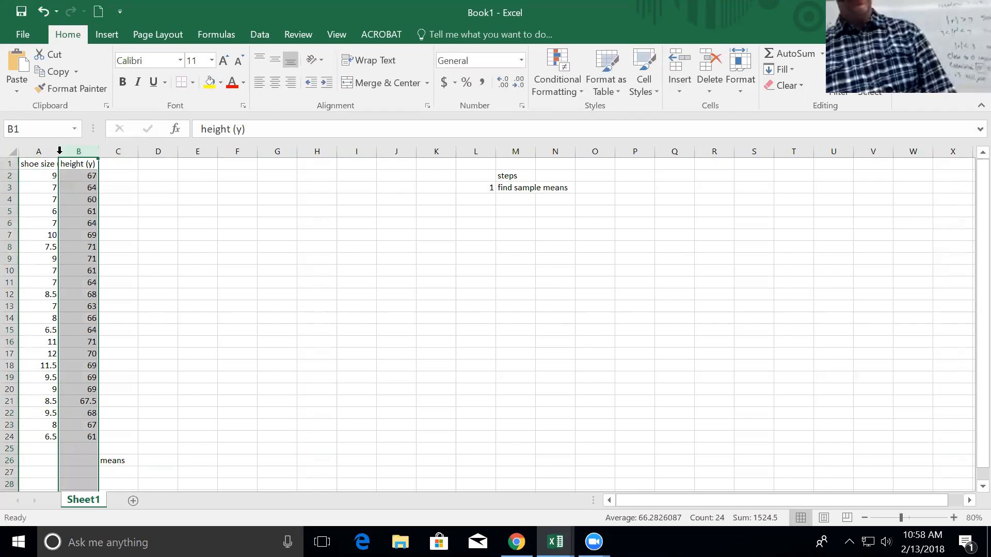
pyautogui.doubleClick(60, 153)
pyautogui.click(51, 462)
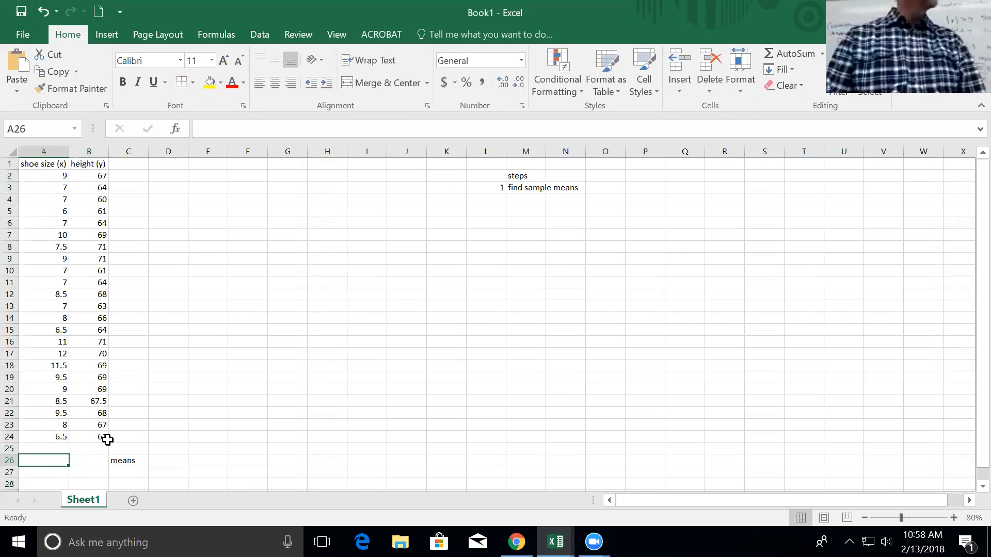
# Enter =AVERAGE(A2:A24) in A26 and copy it to B26 for the mean height.
pyautogui.write('=avetr')
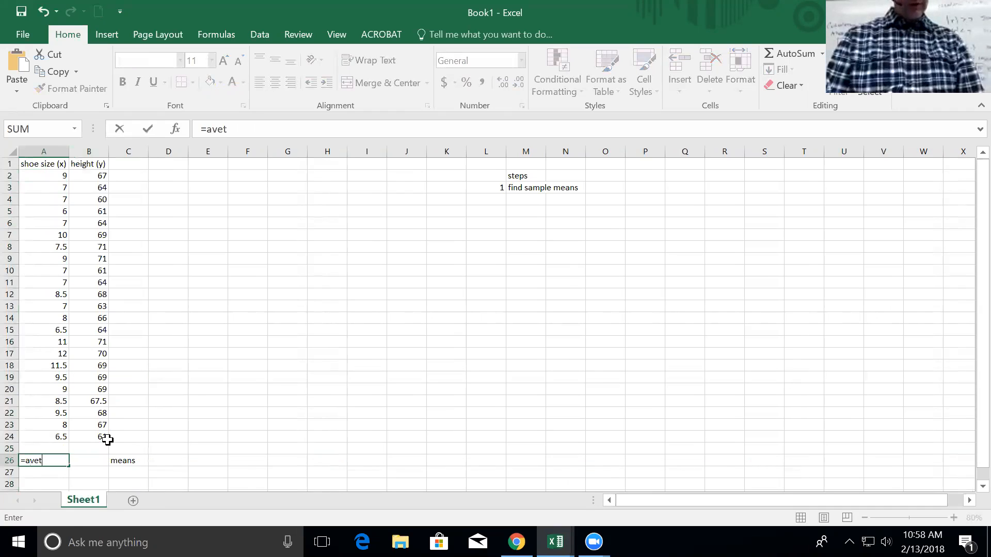
pyautogui.press('BackSpace')
pyautogui.write('rage(')
pyautogui.press('Up')
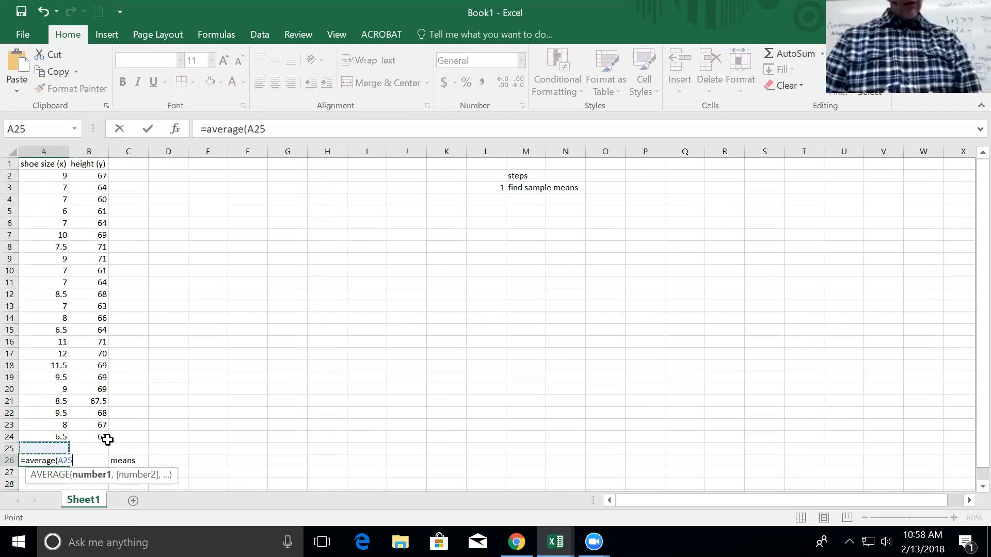
pyautogui.press('Up')
pyautogui.hotkey('shift', 'Up')
pyautogui.hotkey('shift', 'Up')
pyautogui.hotkey('shift', 'Up')
pyautogui.hotkey('shift', 'Up')
pyautogui.hotkey('shift', 'Up')
pyautogui.hotkey('shift', 'Up')
pyautogui.hotkey('shift', 'Up')
pyautogui.hotkey('shift', 'Up')
pyautogui.hotkey('shift', 'Up')
pyautogui.hotkey('shift', 'Up')
pyautogui.hotkey('shift', 'Up')
pyautogui.hotkey('shift', 'Up')
pyautogui.hotkey('shift', 'Up')
pyautogui.hotkey('shift', 'Up')
pyautogui.hotkey('shift', 'Up')
pyautogui.hotkey('shift', 'Up')
pyautogui.hotkey('shift', 'Up')
pyautogui.hotkey('shift', 'Up')
pyautogui.hotkey('shift', 'Up')
pyautogui.hotkey('shift', 'Up')
pyautogui.hotkey('shift', 'Up')
pyautogui.press('Return')
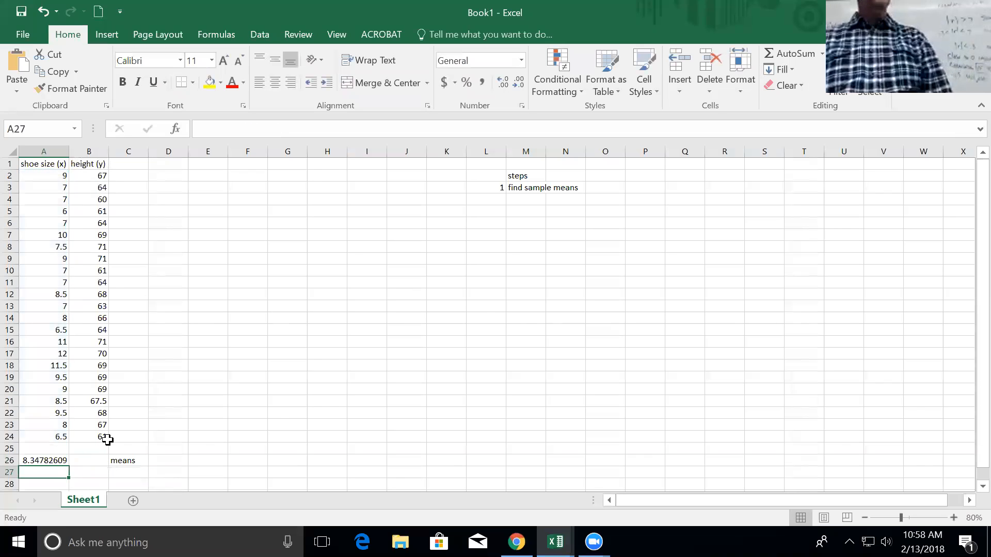
pyautogui.press('Up')
pyautogui.hotkey('ctrl', 'c')
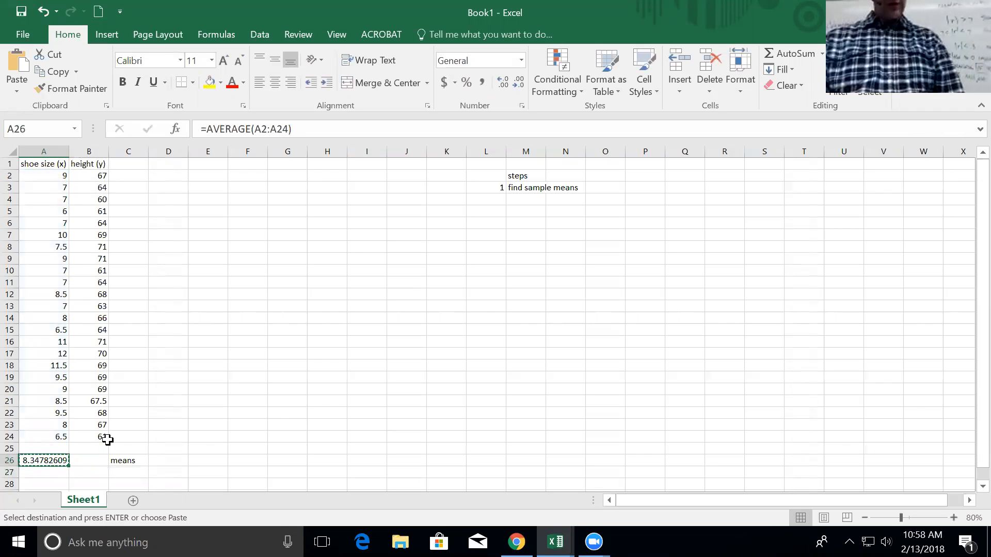
pyautogui.press('Right')
pyautogui.hotkey('ctrl', 'v')
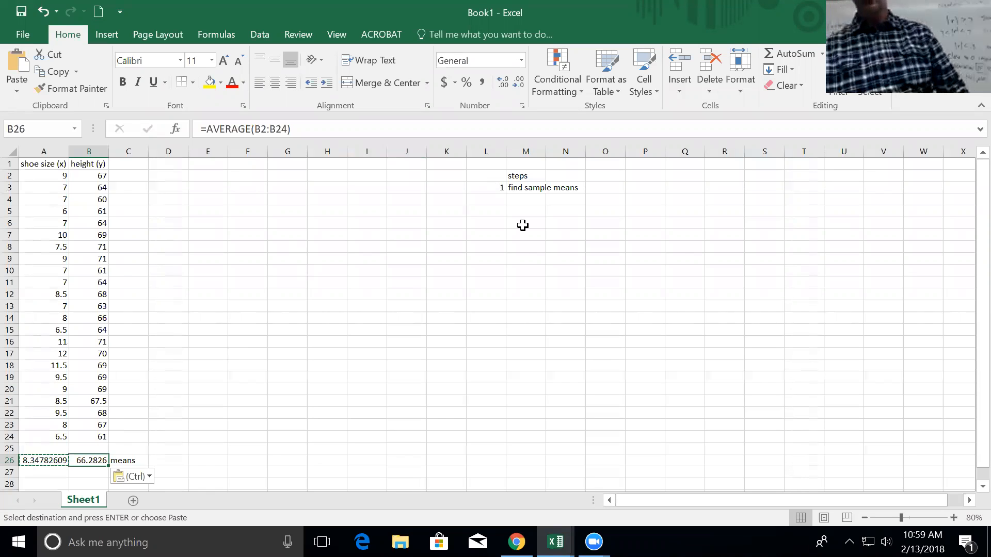
pyautogui.click(494, 199)
# Add step 2, 'find sample stdev', to the steps list in L4:M4.
pyautogui.write('2')
pyautogui.press('Tab')
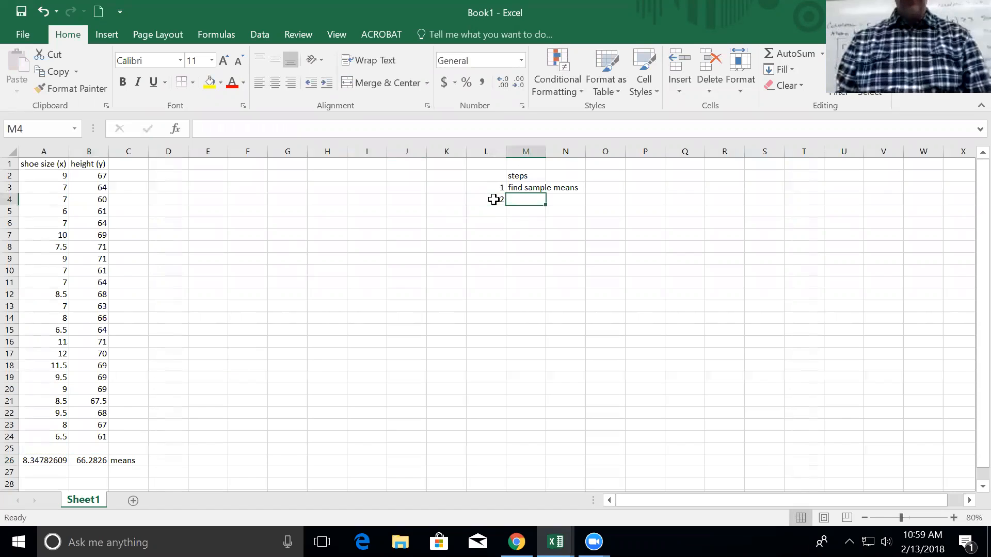
pyautogui.write('find samp')
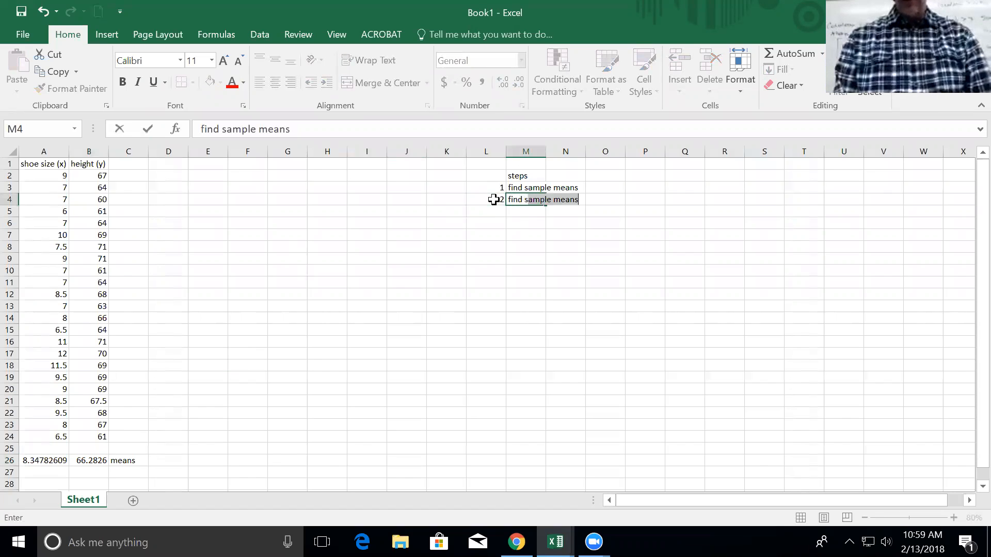
pyautogui.write('le stde')
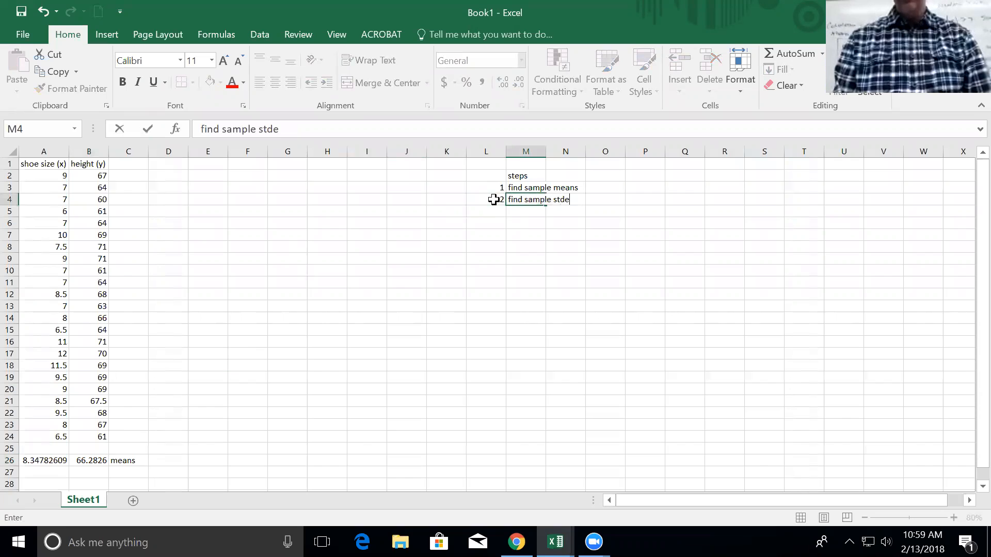
pyautogui.write('v')
pyautogui.press('Return')
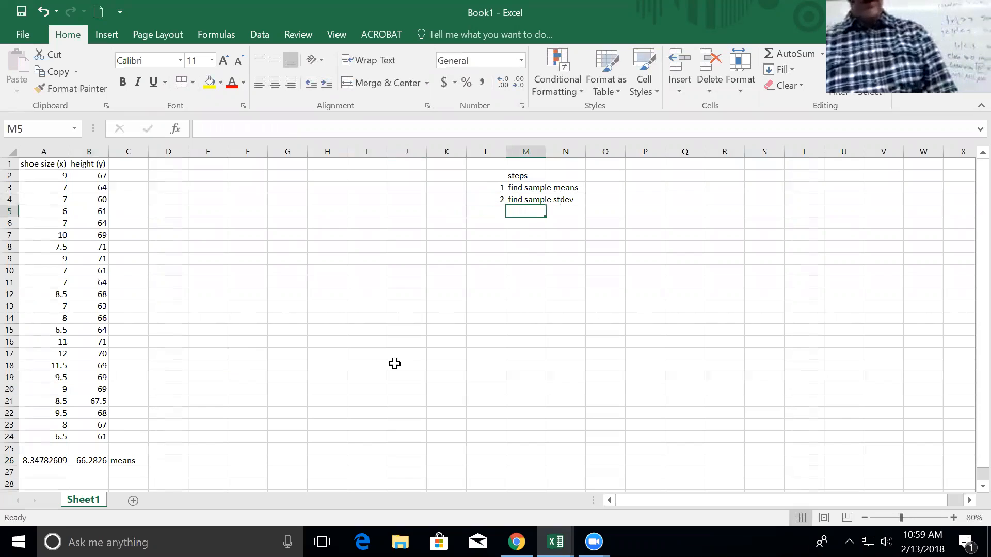
# Label C27 'stdev' and begin a formula in A27.
pyautogui.click(147, 469)
pyautogui.write('s')
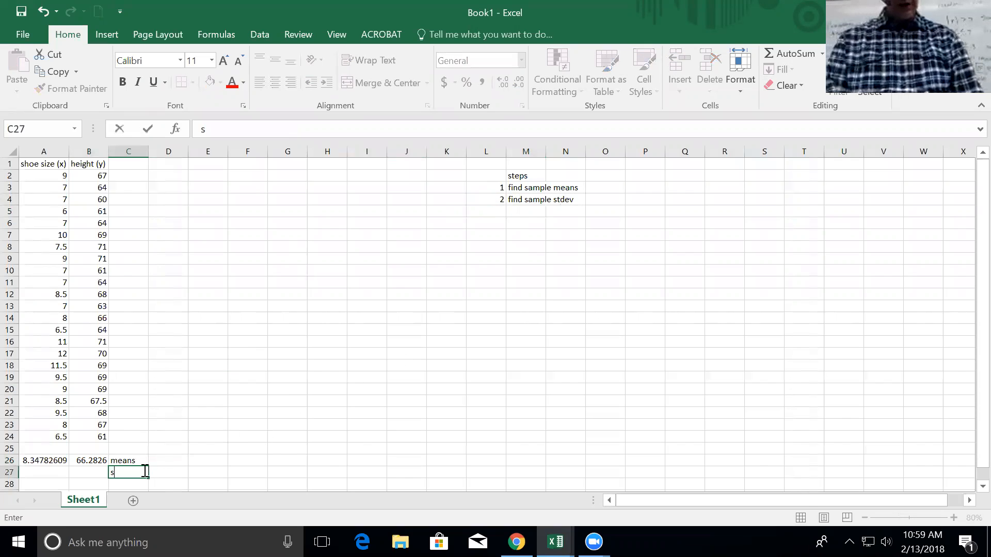
pyautogui.write('tdev')
pyautogui.press('Return')
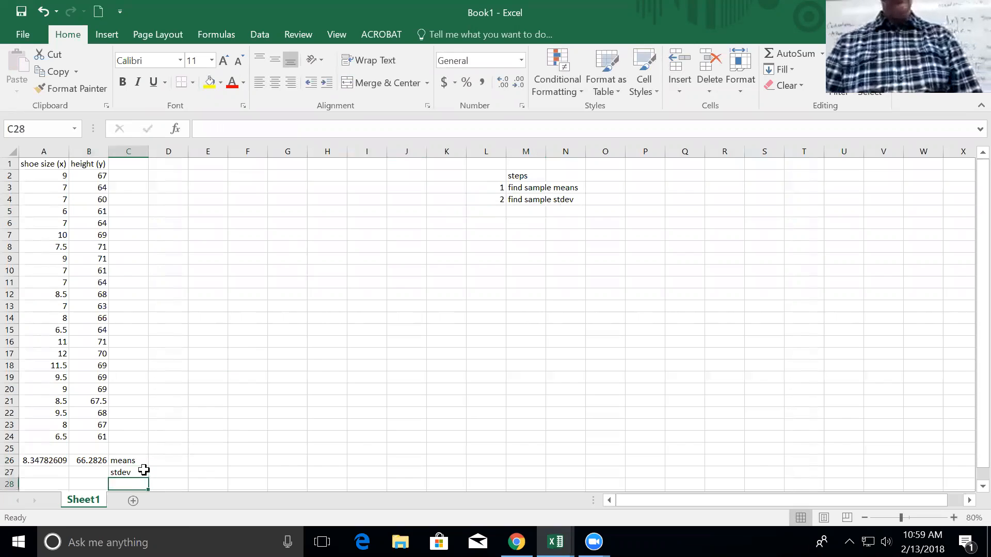
pyautogui.press('Up')
pyautogui.press('Left')
pyautogui.press('Left')
pyautogui.write('=')
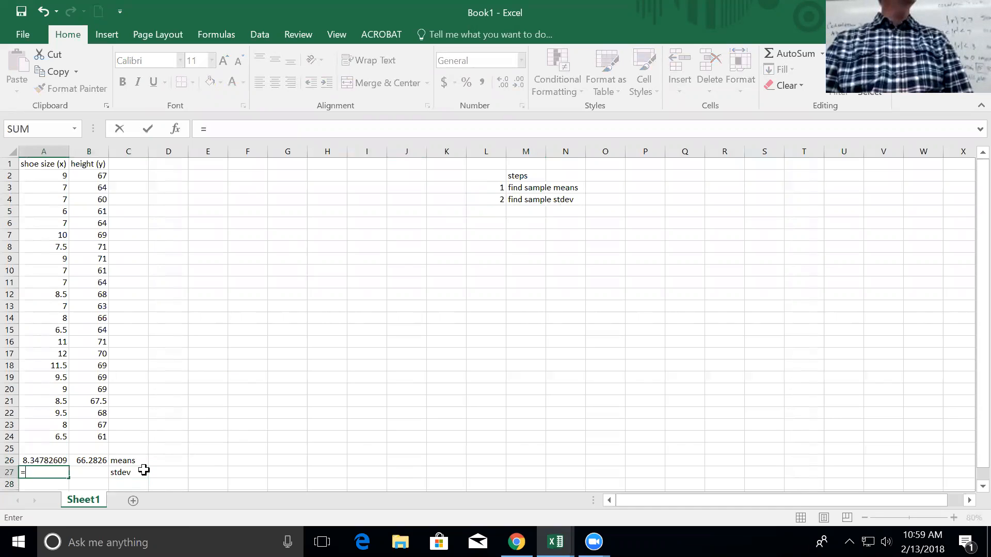
# Enter =STDEV(A2:A24) in A27 for the shoe-size standard deviation (1.66811531).
pyautogui.write('=stdev')
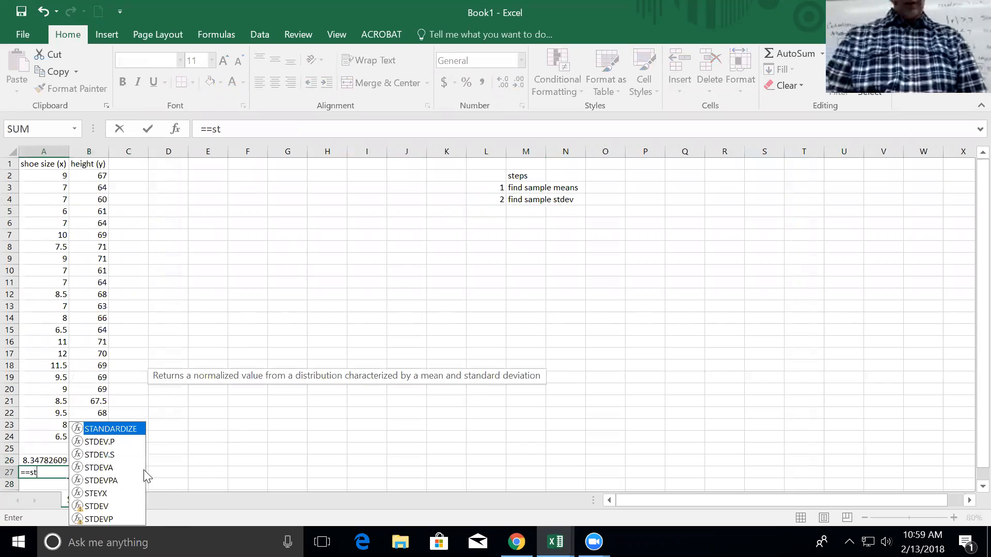
pyautogui.press('BackSpace')
pyautogui.press('BackSpace')
pyautogui.press('BackSpace')
pyautogui.press('BackSpace')
pyautogui.press('BackSpace')
pyautogui.press('BackSpace')
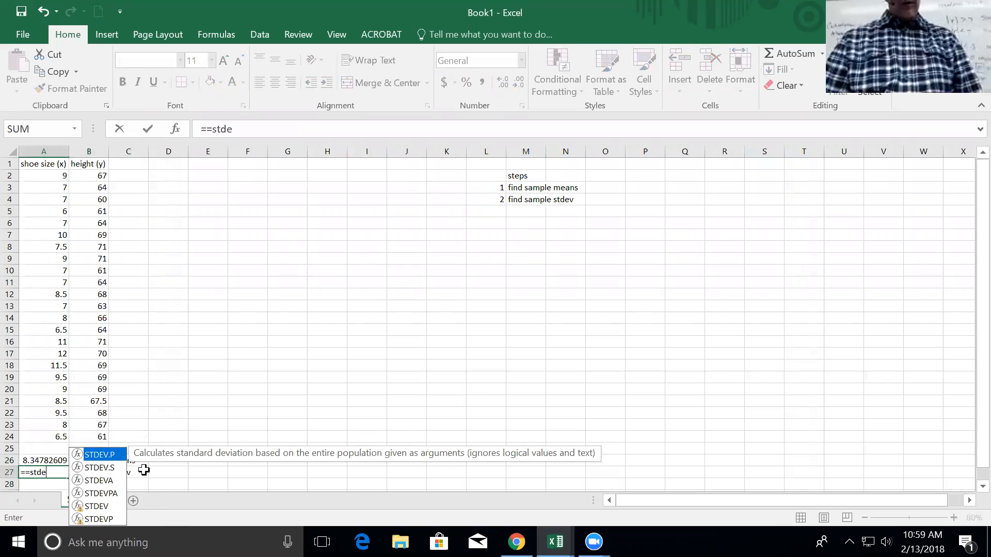
pyautogui.write('stdecv')
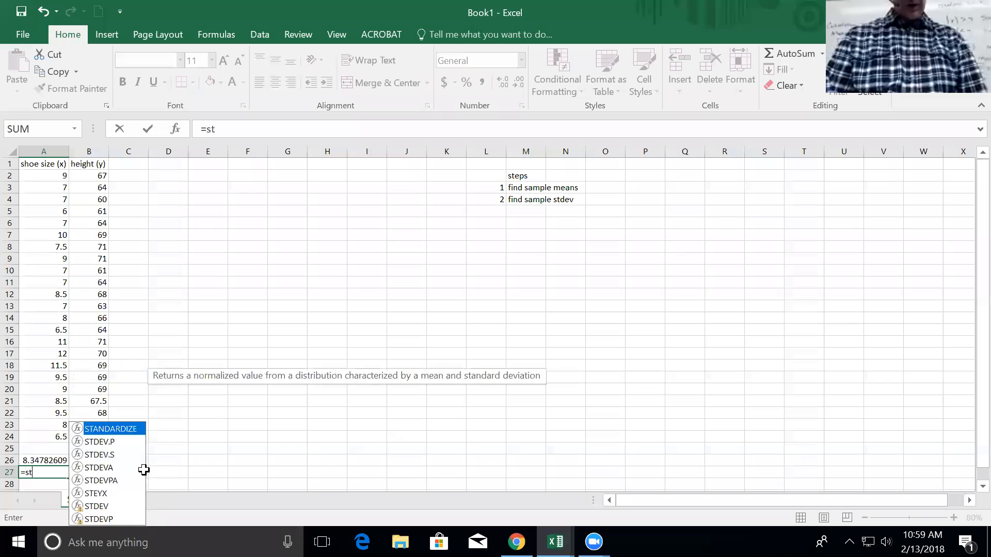
pyautogui.press('BackSpace')
pyautogui.press('BackSpace')
pyautogui.write('v')
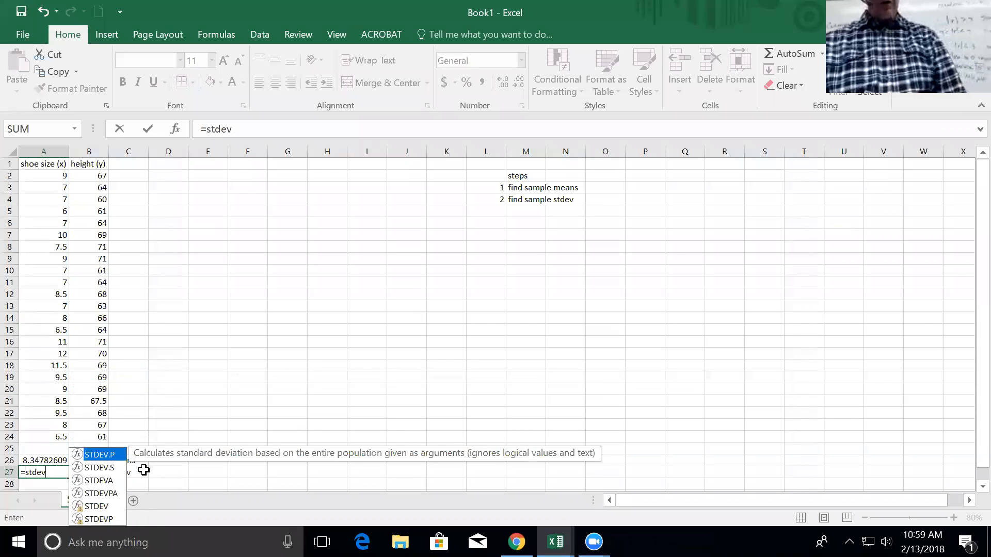
pyautogui.doubleClick(99, 507)
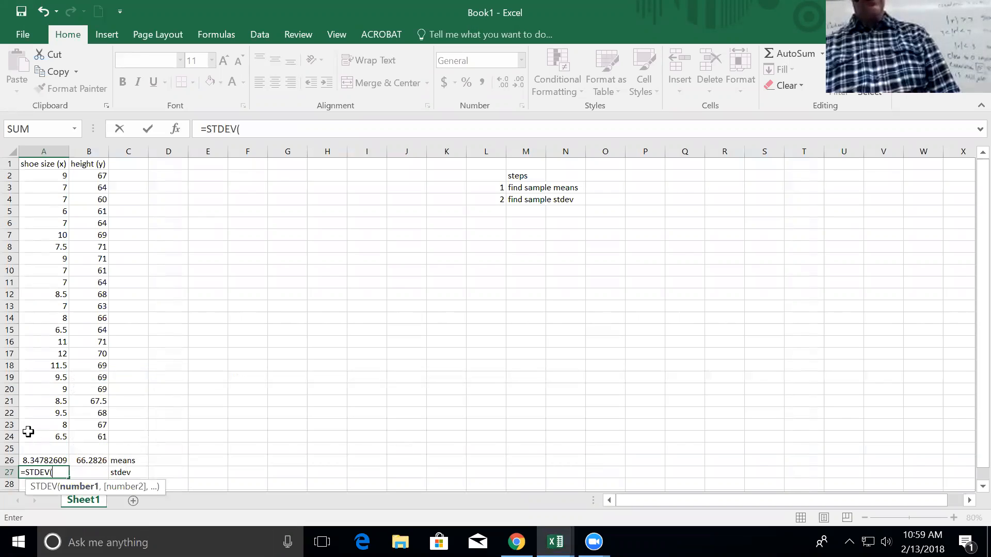
pyautogui.moveTo(49, 437); pyautogui.dragTo(62, 177)
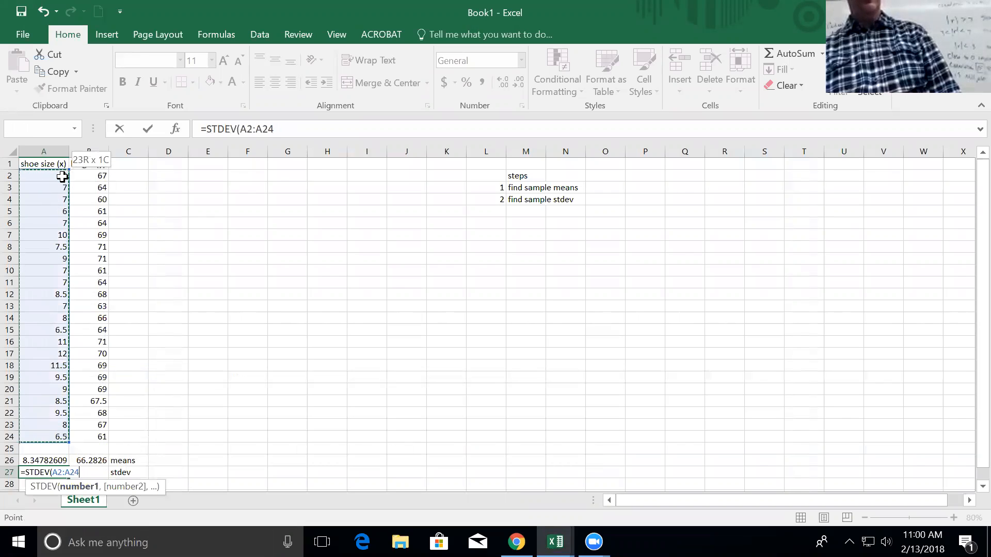
pyautogui.press('Return')
# Copy the STDEV formula into B27 for the height standard deviation (3.52532).
pyautogui.press('Up')
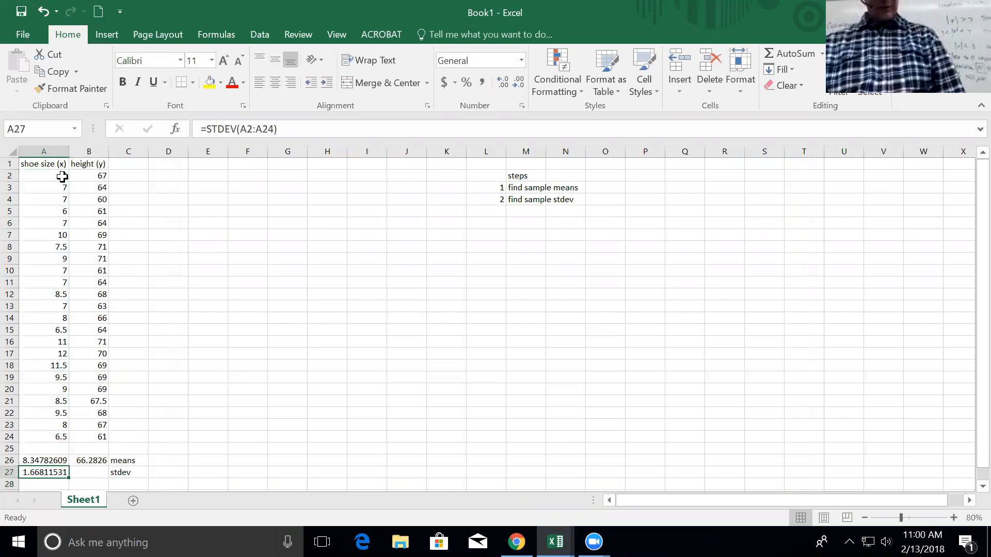
pyautogui.hotkey('ctrl', 'c')
pyautogui.press('Right')
pyautogui.hotkey('ctrl', 'v')
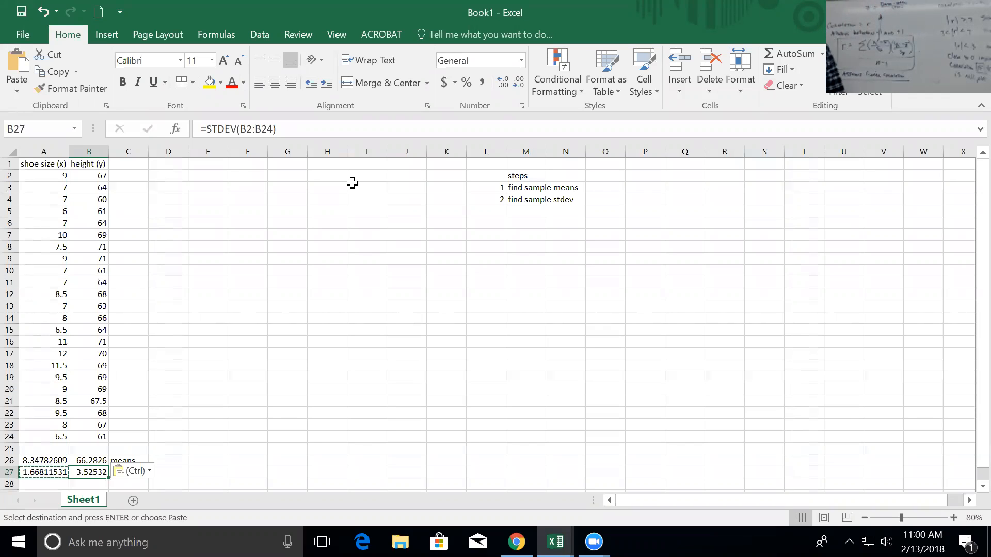
pyautogui.click(139, 164)
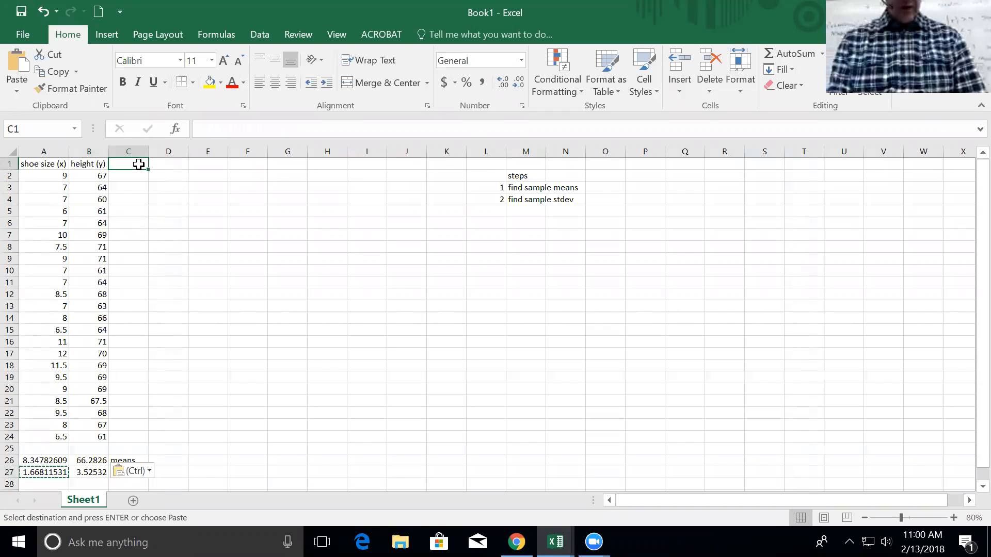
# Correct the C1 column header to 'z shoe'.
pyautogui.write('z show')
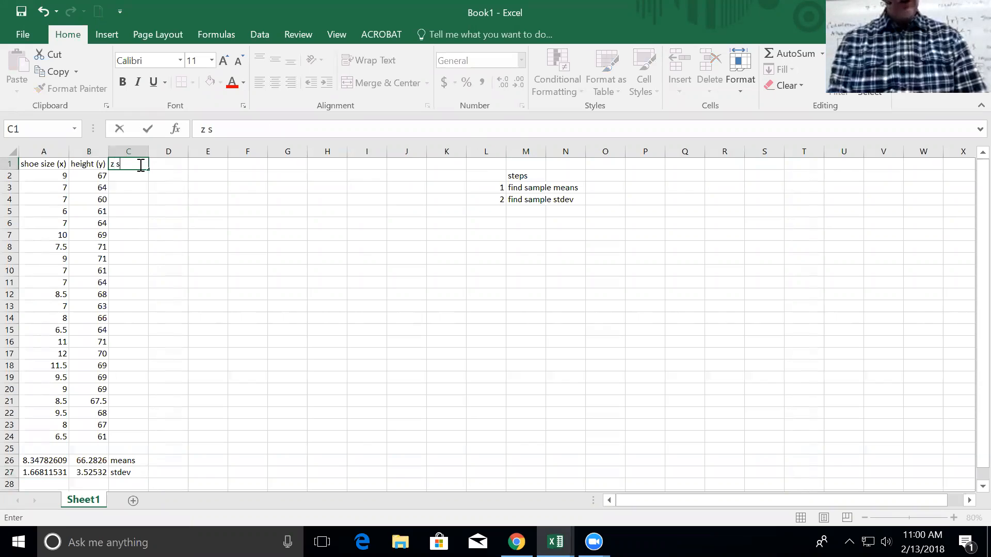
pyautogui.press('BackSpace')
pyautogui.write('e')
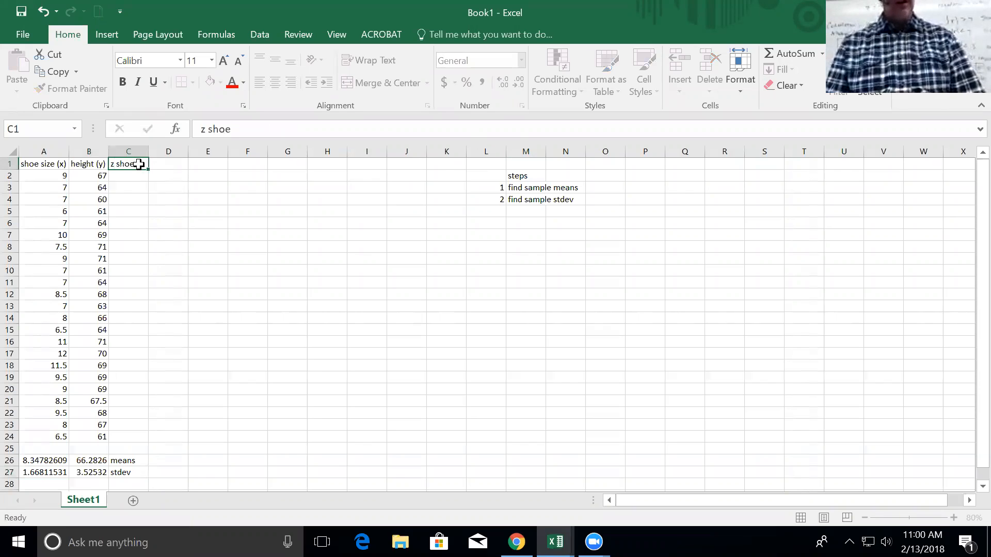
pyautogui.press('Return')
# Enter =(A2-$A$26)/$A$27 in C2 for the first shoe-size z-score (about 0.3909).
pyautogui.write('=')
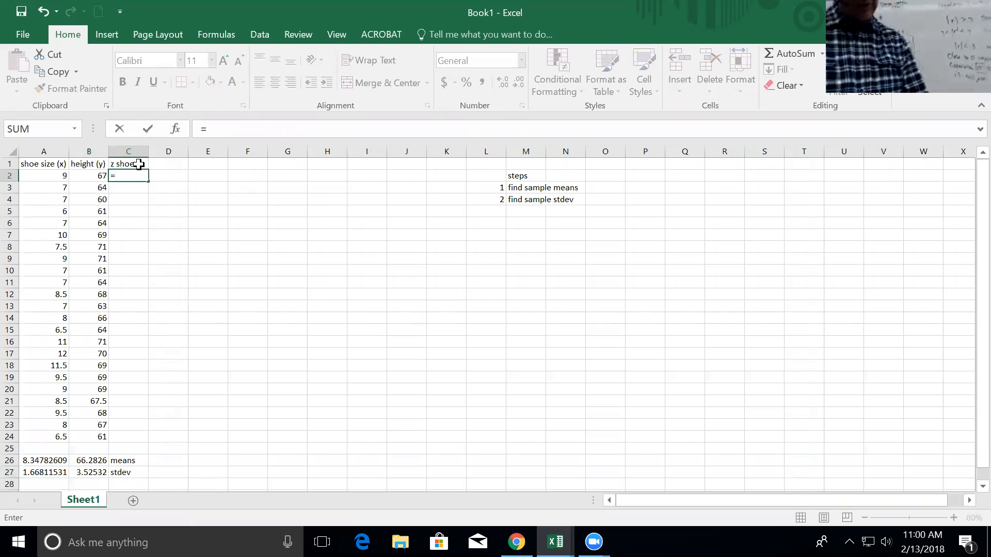
pyautogui.write('(')
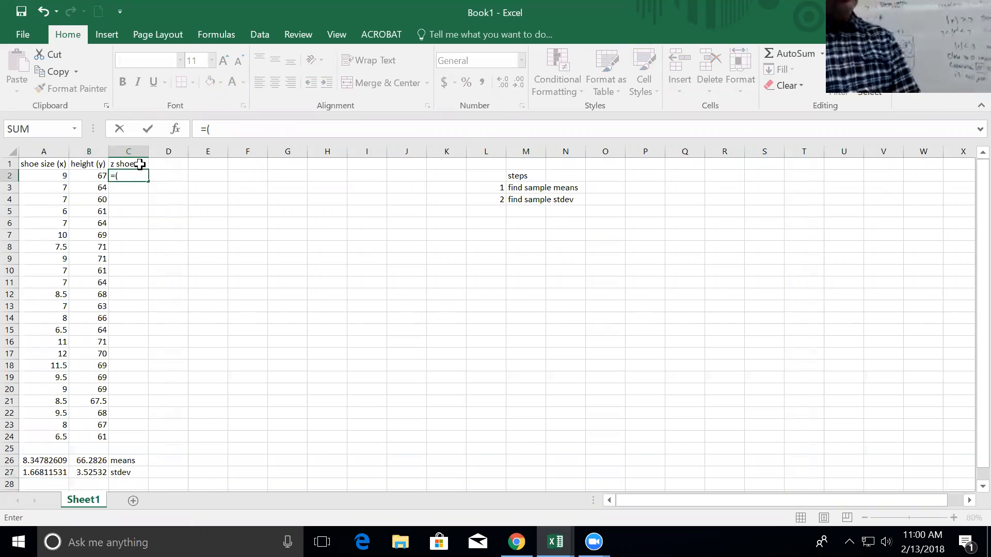
pyautogui.click(60, 176)
pyautogui.write('-')
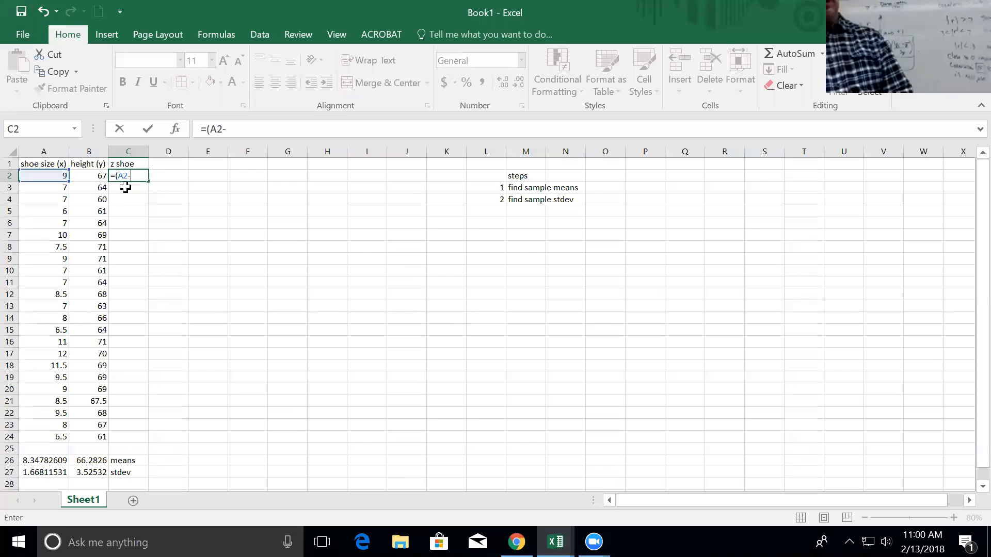
pyautogui.click(55, 460)
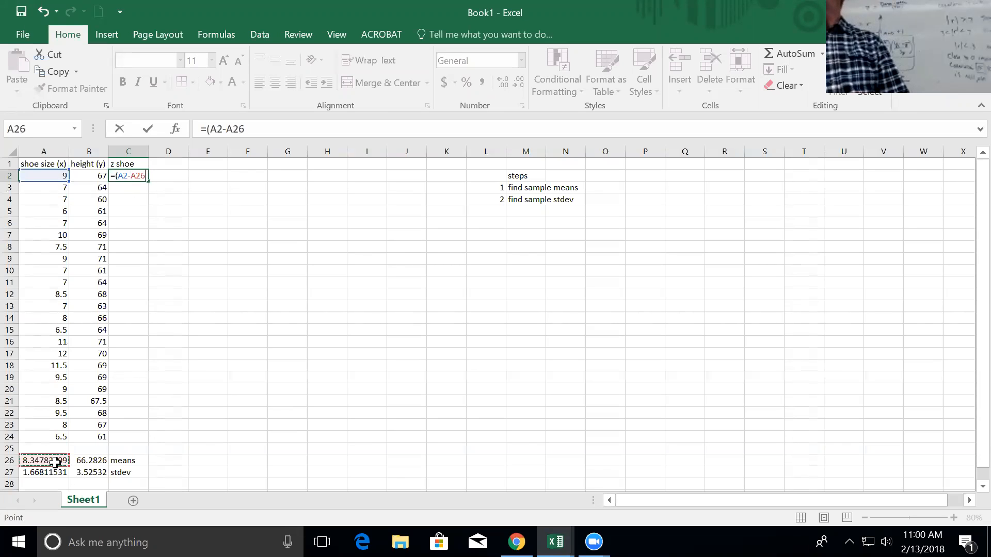
pyautogui.press('F4')
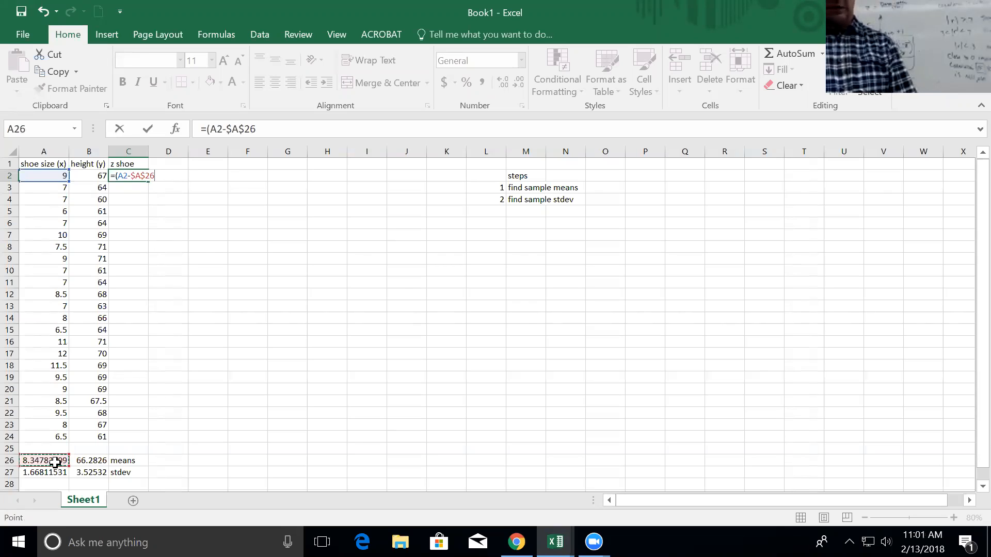
pyautogui.write(')/')
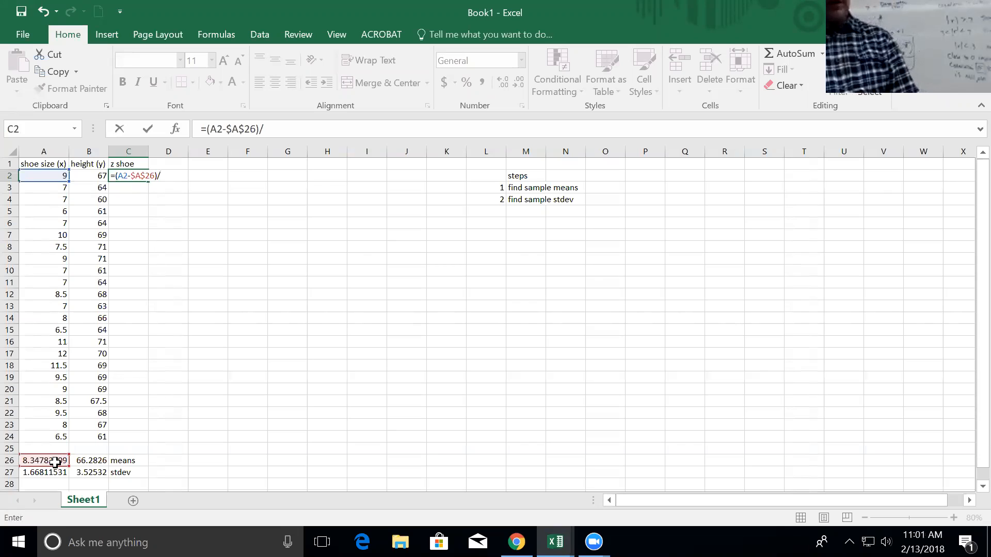
pyautogui.click(55, 475)
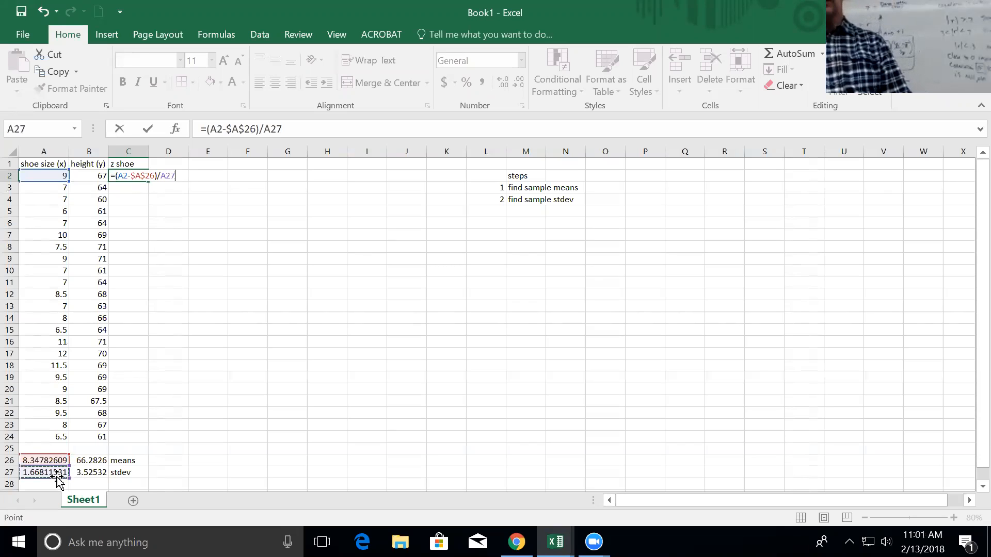
pyautogui.press('F4')
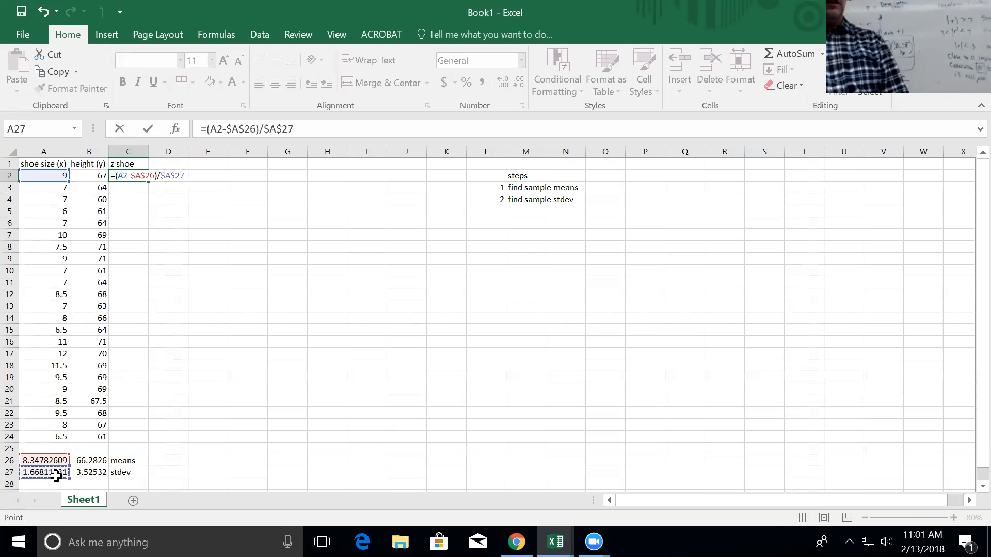
pyautogui.press('Return')
pyautogui.click(138, 175)
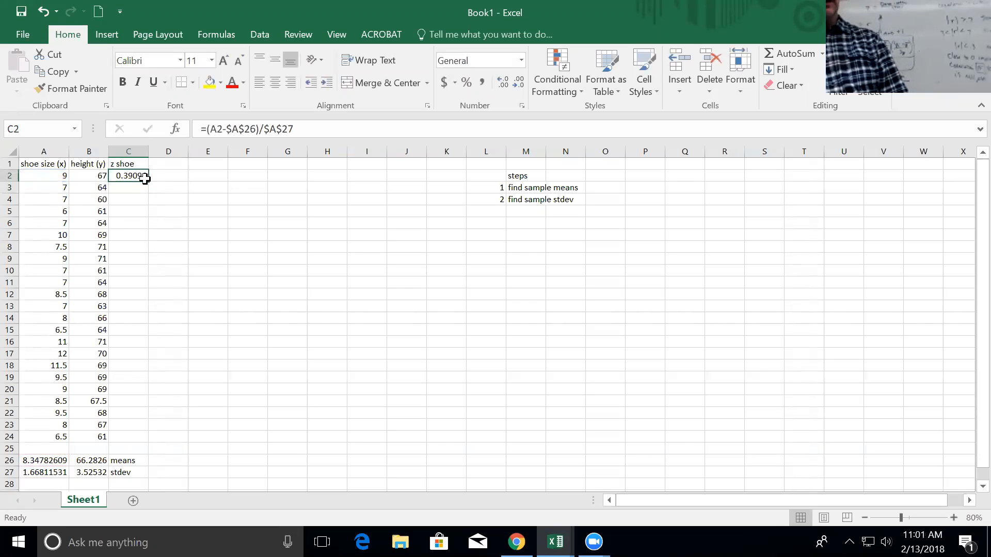
# Fill the C2 z-score formula down to C24 and step through cells to verify the formulas.
pyautogui.doubleClick(148, 181)
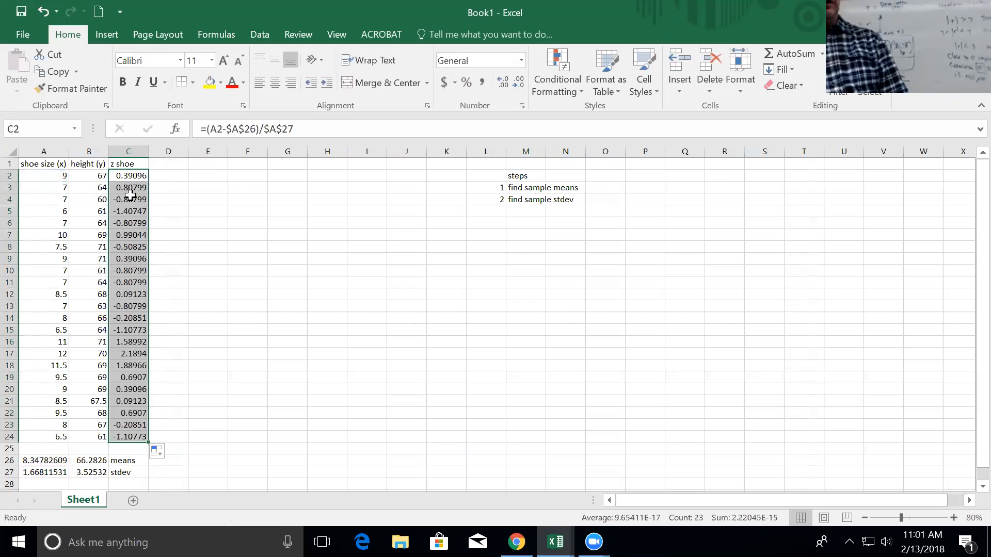
pyautogui.click(131, 199)
pyautogui.press('Down')
pyautogui.press('Down')
pyautogui.press('Down')
pyautogui.press('Down')
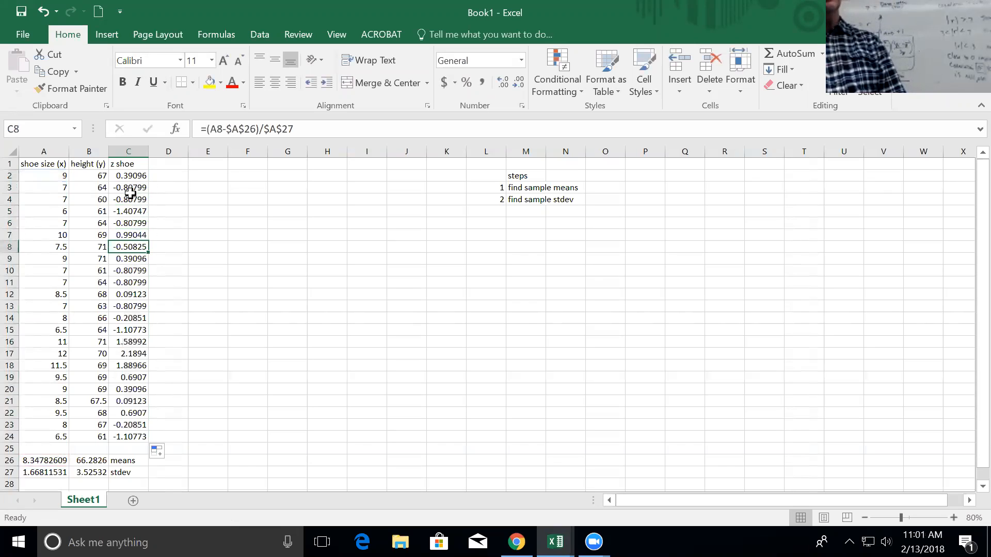
pyautogui.press('Up')
pyautogui.press('Up')
pyautogui.press('Up')
pyautogui.press('Down')
pyautogui.press('Down')
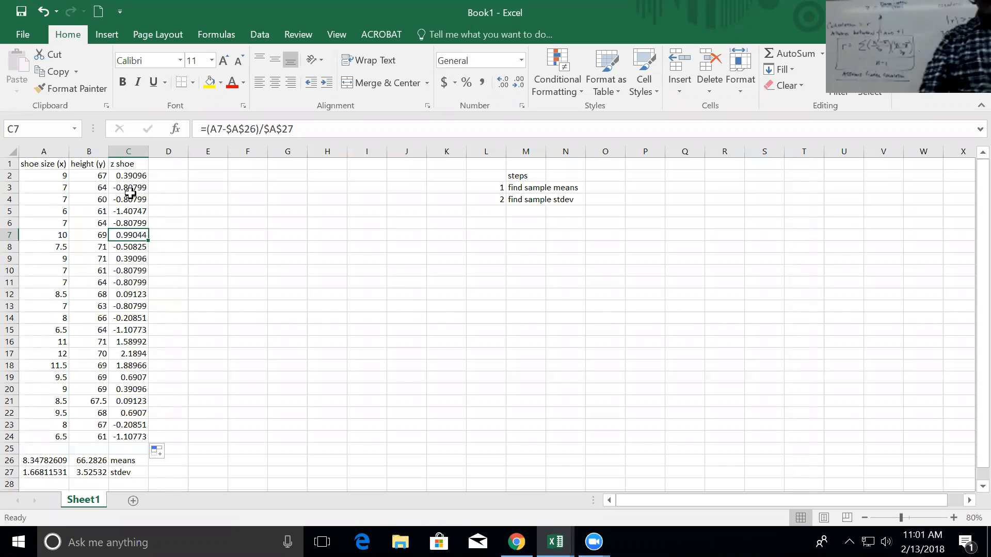
pyautogui.press('Down')
pyautogui.press('Down')
pyautogui.press('Down')
pyautogui.press('Down')
pyautogui.press('Down')
pyautogui.press('Down')
pyautogui.press('Up')
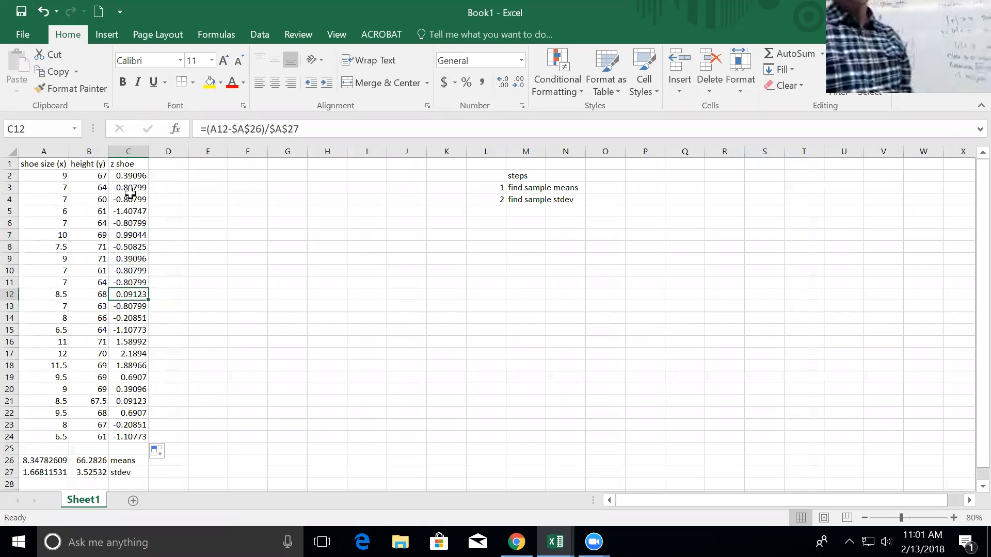
pyautogui.press('Up')
pyautogui.press('Up')
pyautogui.press('Up')
pyautogui.press('Up')
pyautogui.press('Up')
pyautogui.press('Down')
pyautogui.press('Down')
pyautogui.press('Down')
pyautogui.press('Down')
pyautogui.press('Down')
pyautogui.press('Down')
pyautogui.press('Up')
pyautogui.press('Up')
pyautogui.press('Up')
pyautogui.press('Up')
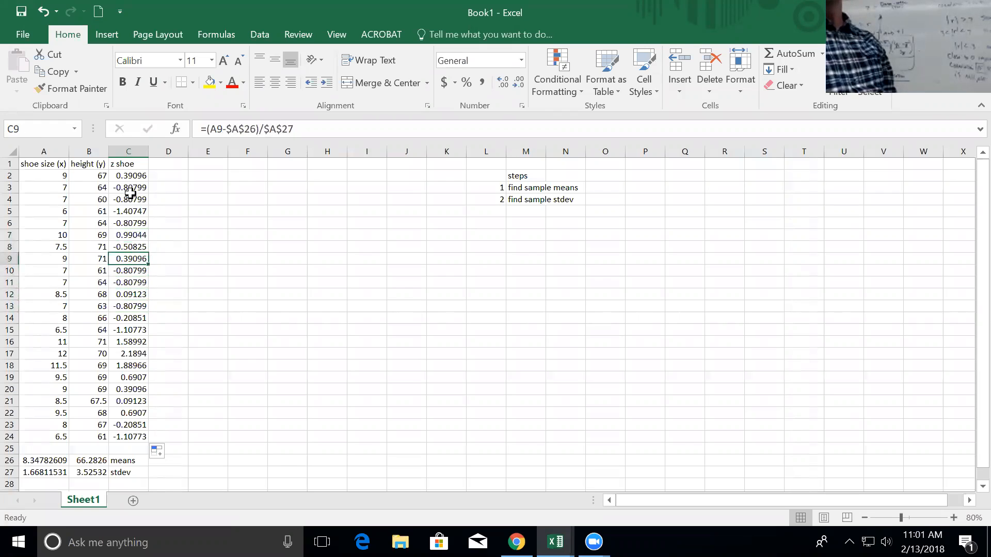
pyautogui.click(157, 167)
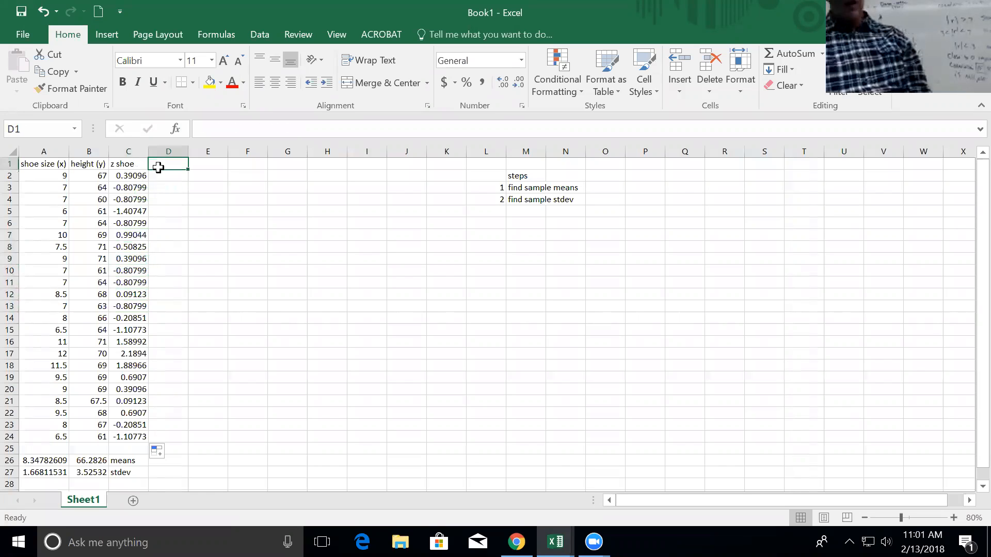
# Head column D 'z height' and enter =(B2-$B$26)/$B$27 in D2.
pyautogui.write('z height')
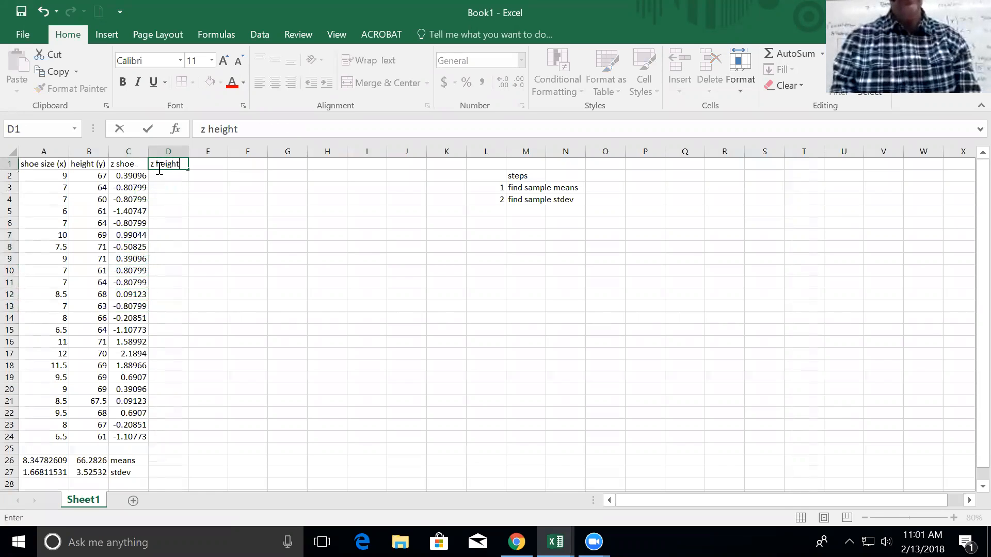
pyautogui.press('Return')
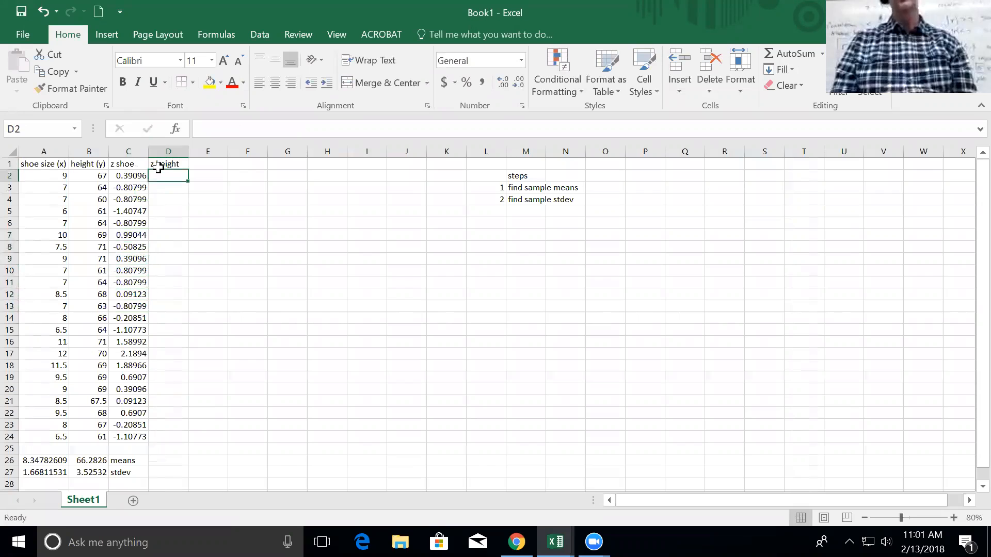
pyautogui.write('=')
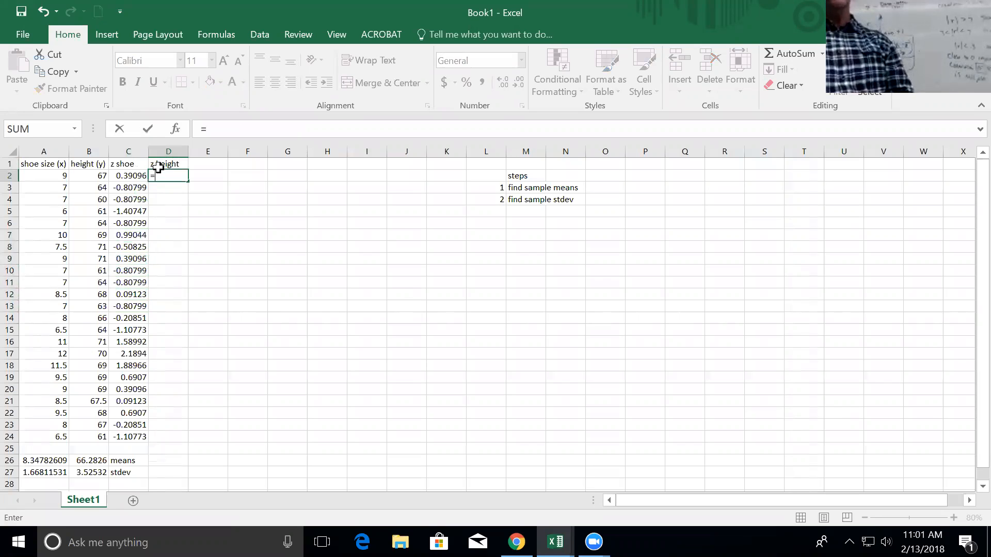
pyautogui.write('(')
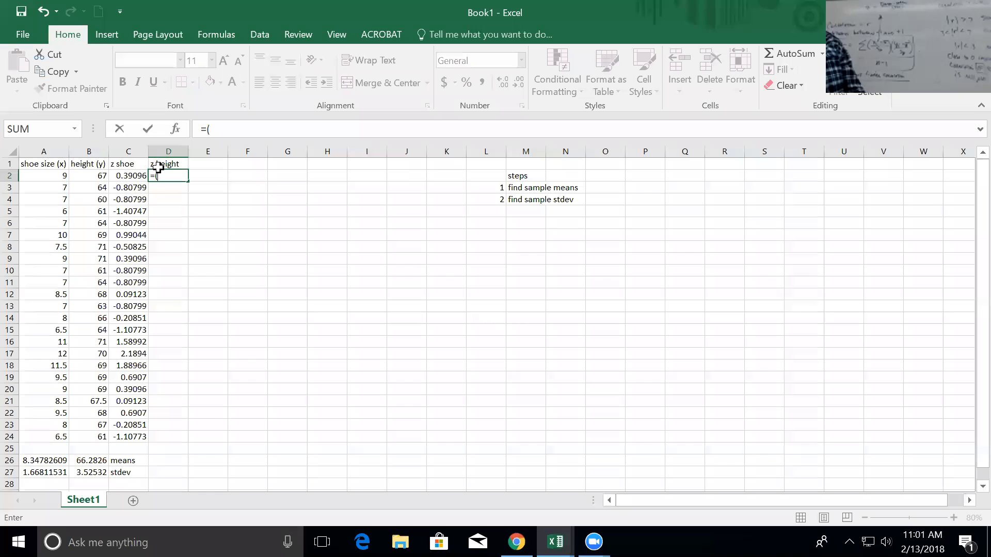
pyautogui.click(101, 176)
pyautogui.write('-')
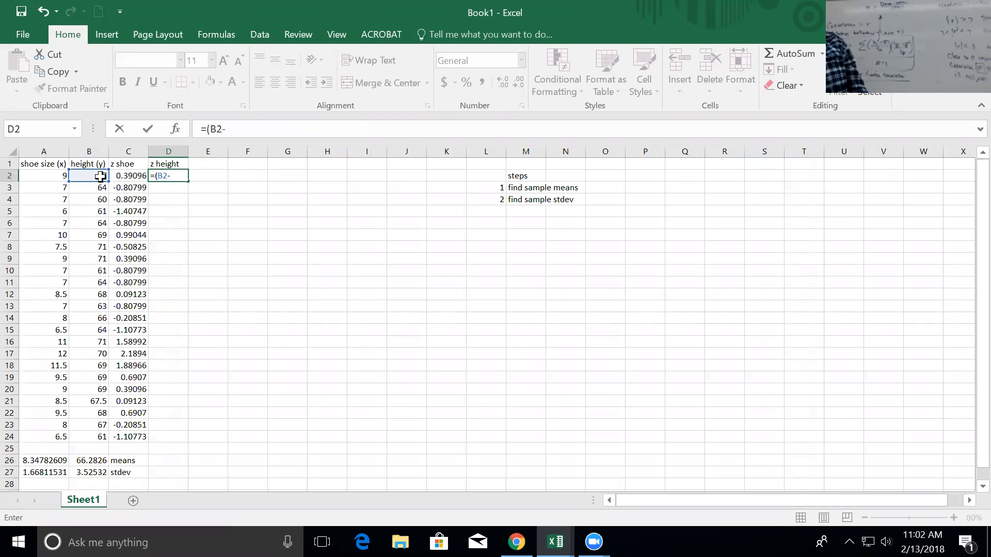
pyautogui.click(92, 461)
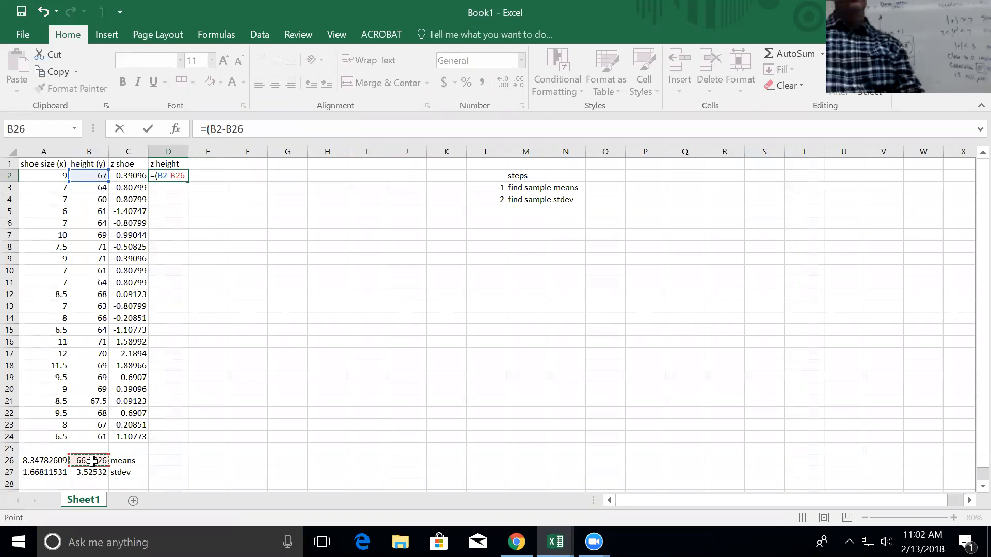
pyautogui.press('F4')
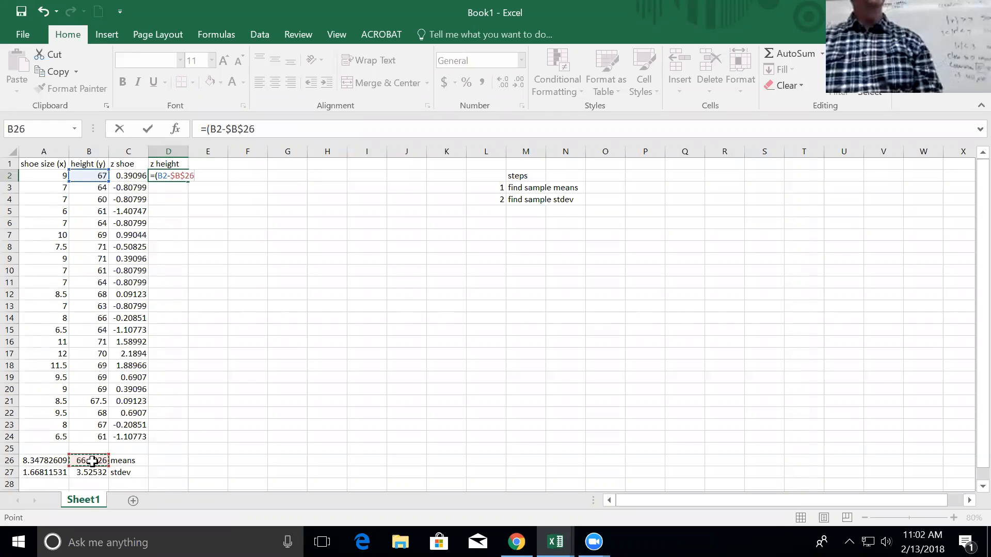
pyautogui.write(')/')
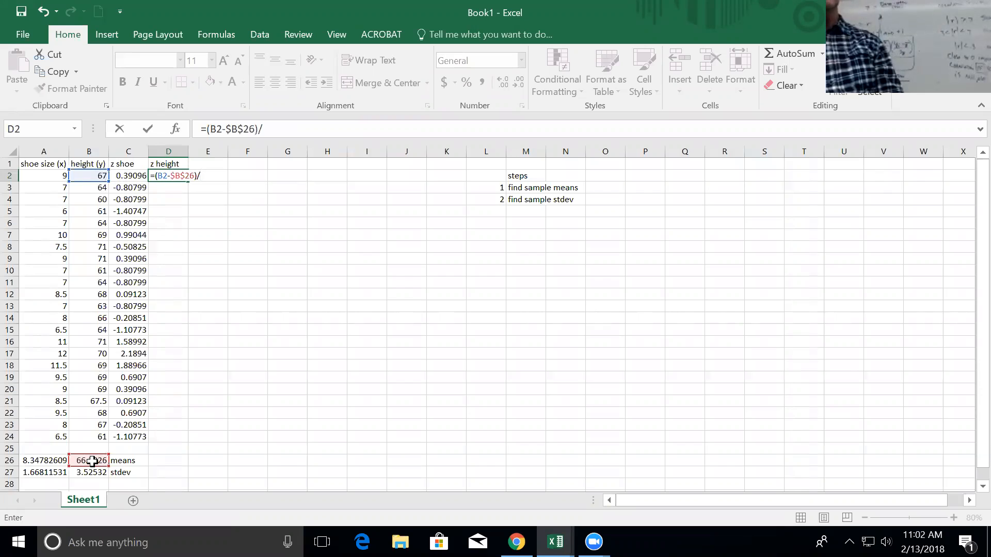
pyautogui.click(90, 473)
pyautogui.press('F4')
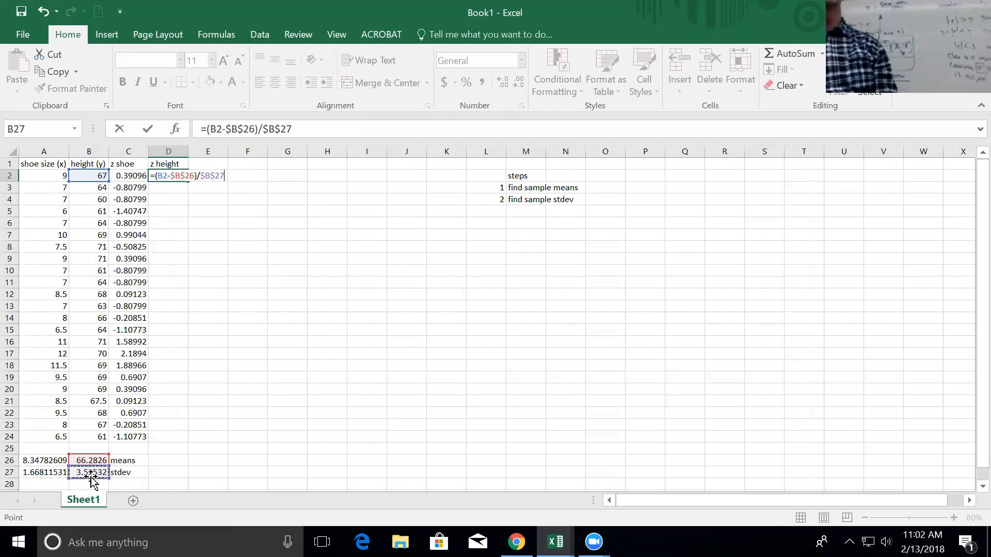
pyautogui.press('Return')
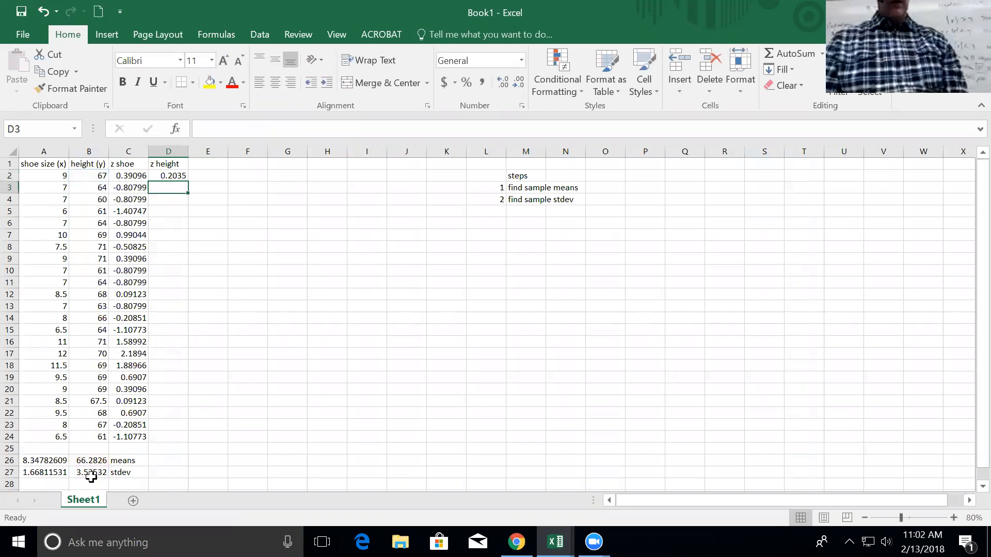
# Fill the z height formula down through row 24.
pyautogui.click(177, 178)
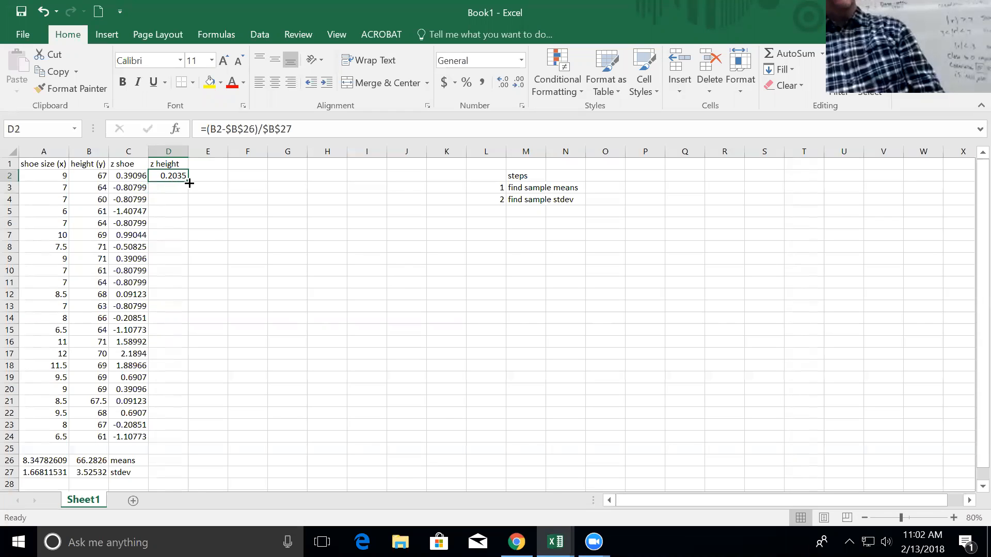
pyautogui.doubleClick(189, 183)
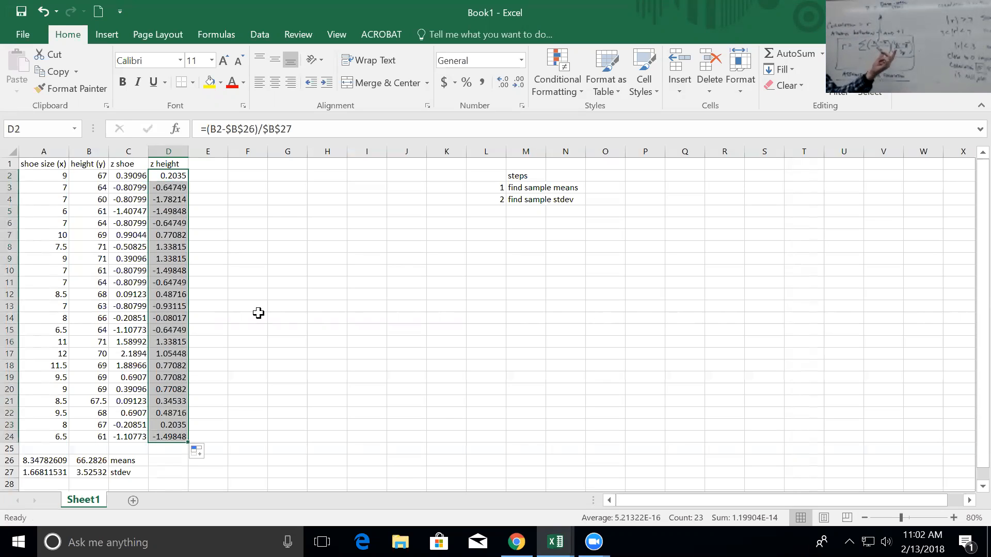
pyautogui.press('Up')
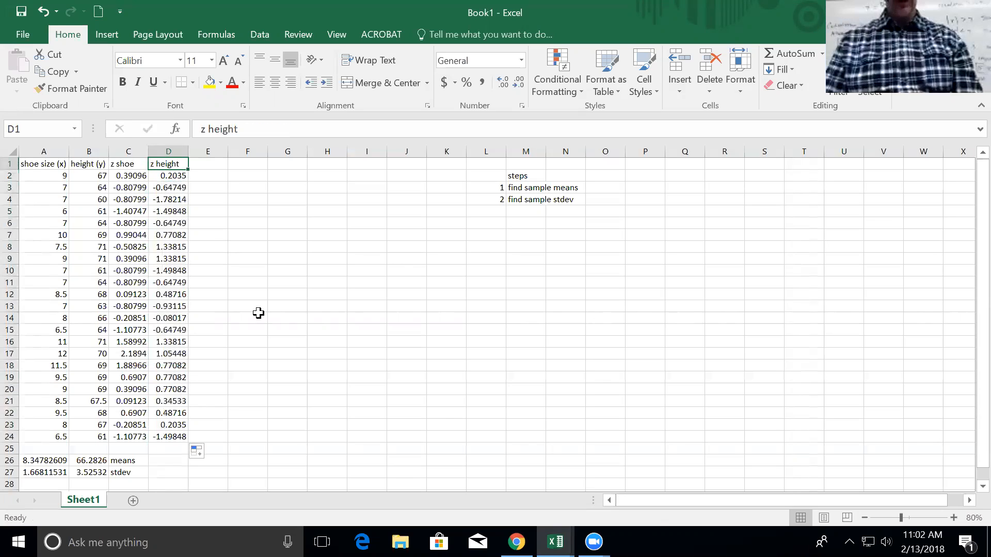
# Add the header 'product' in E1.
pyautogui.press('Right')
pyautogui.write('product')
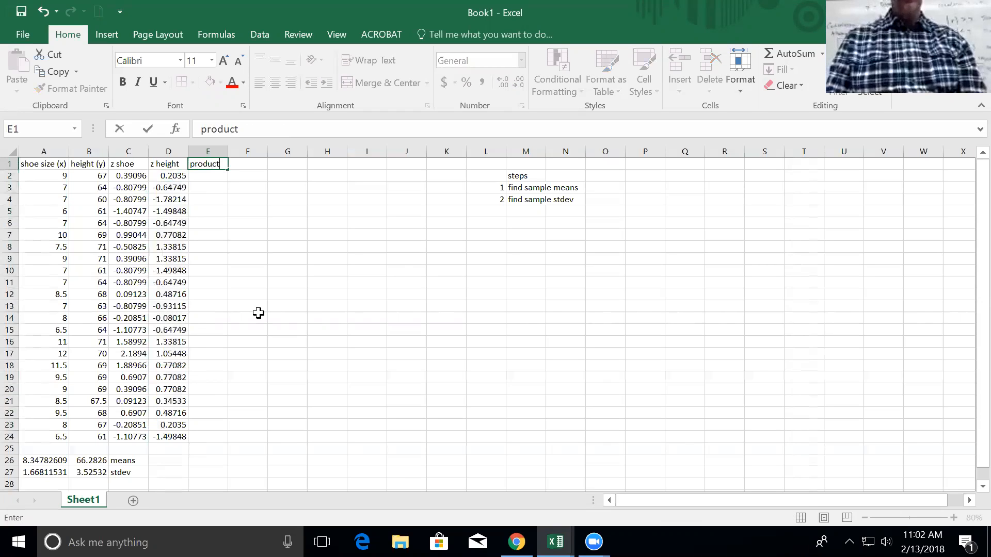
pyautogui.press('Return')
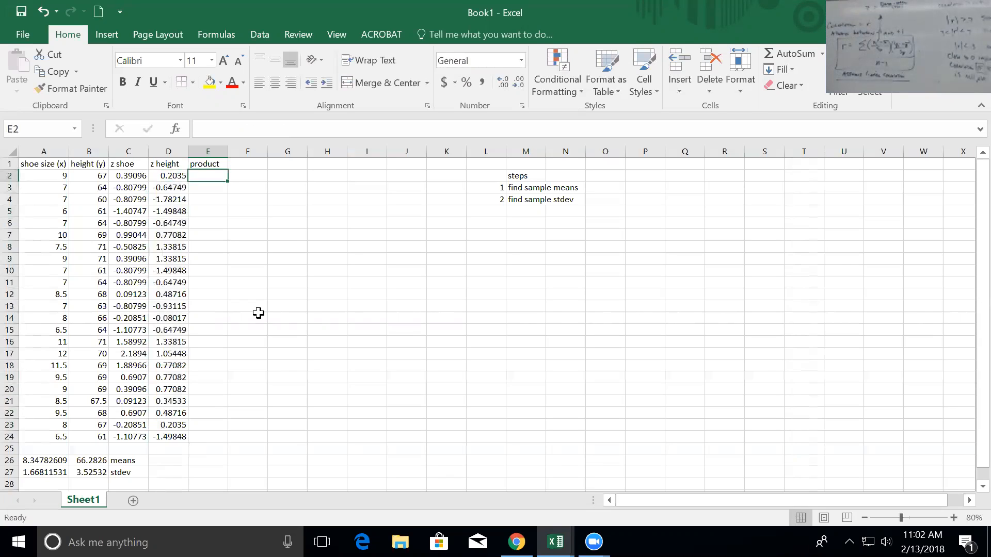
# Add step 3 'find z scores for x, y' and step 4 'find products of z's' to the list.
pyautogui.click(485, 211)
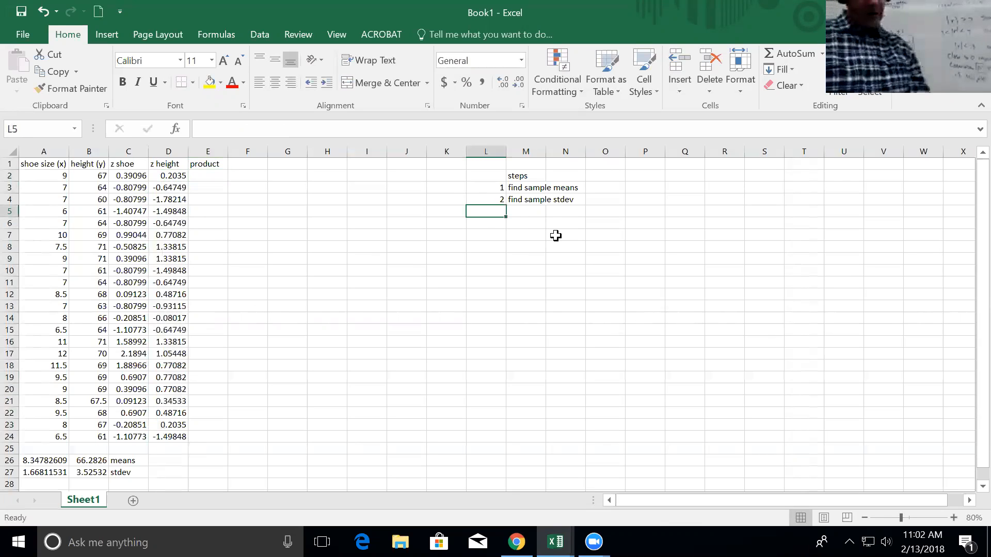
pyautogui.write('3')
pyautogui.press('Tab')
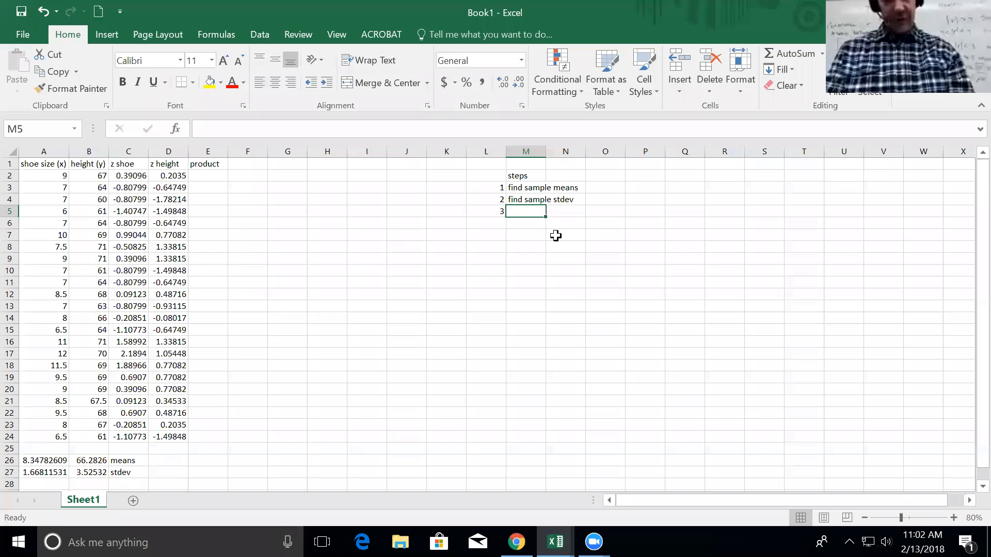
pyautogui.write('find z scores')
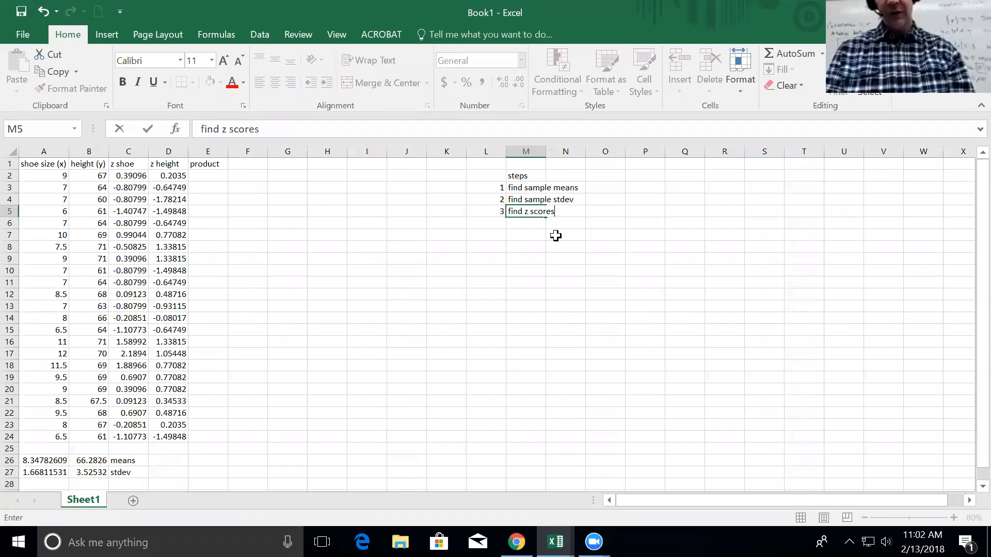
pyautogui.write(' for ')
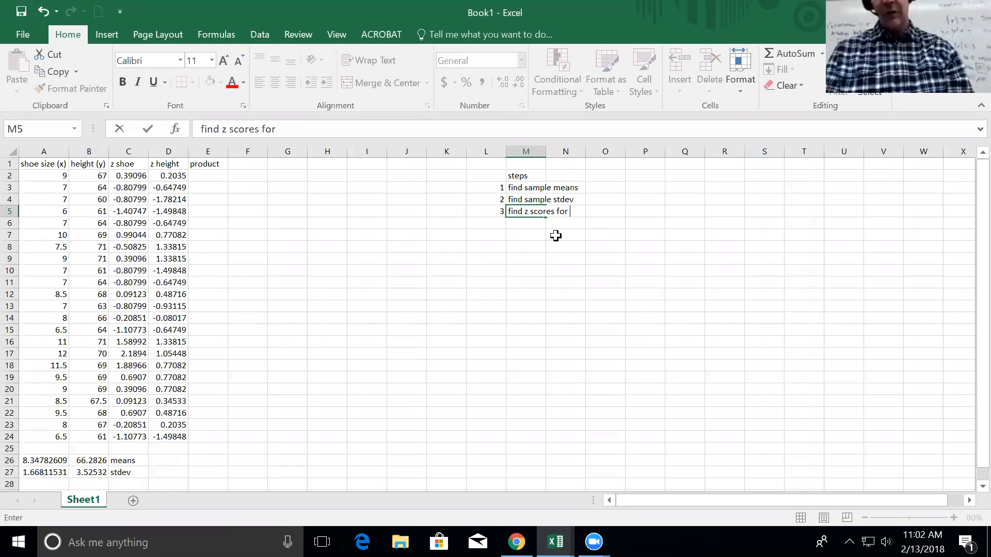
pyautogui.write('x, y')
pyautogui.press('Return')
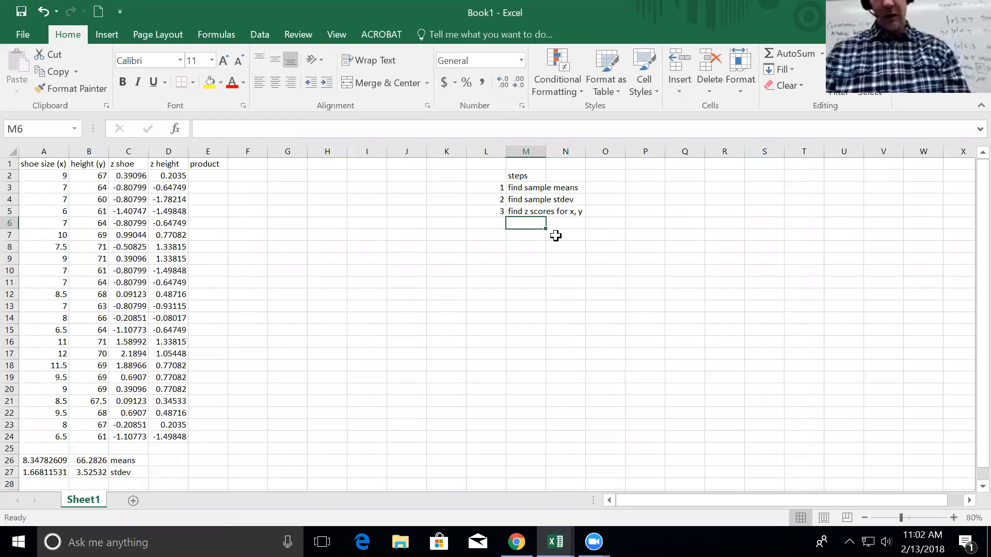
pyautogui.press('Left')
pyautogui.write('4')
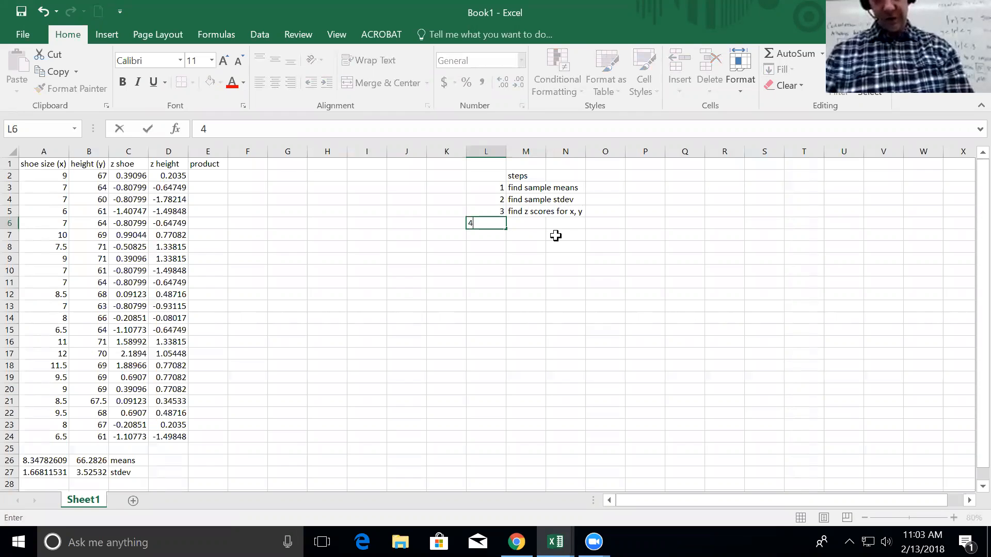
pyautogui.press('Right')
pyautogui.write('find prodcut')
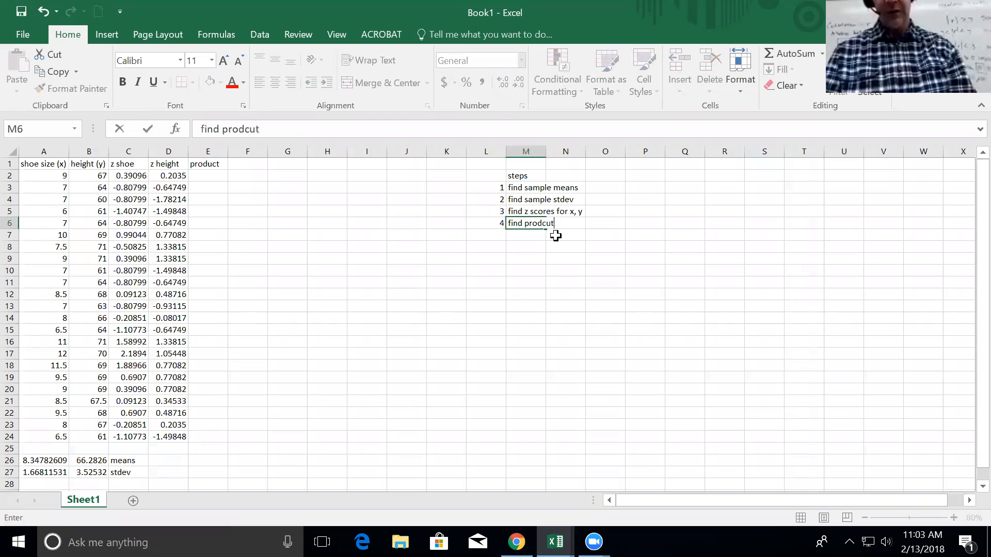
pyautogui.press('BackSpace')
pyautogui.press('BackSpace')
pyautogui.press('BackSpace')
pyautogui.write('ucts')
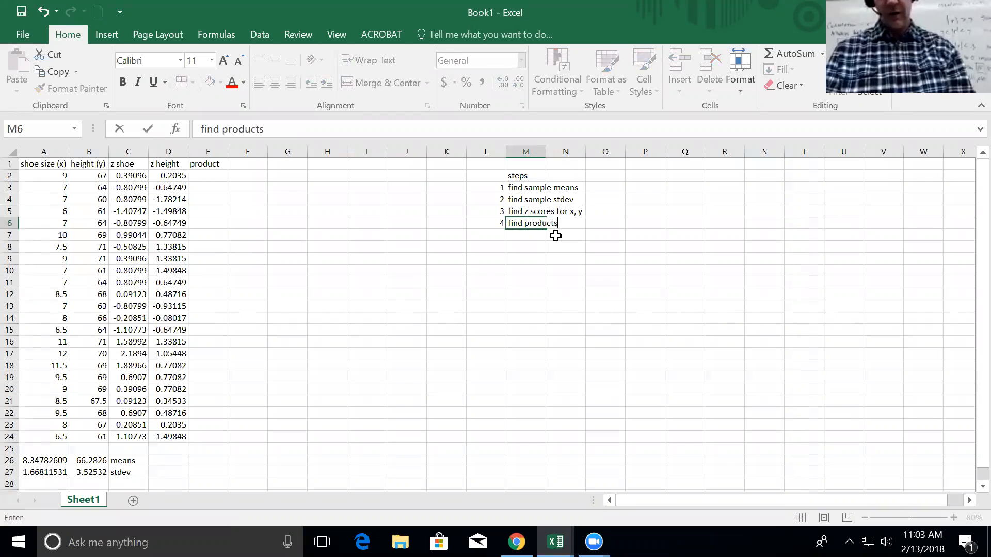
pyautogui.write(" of z's")
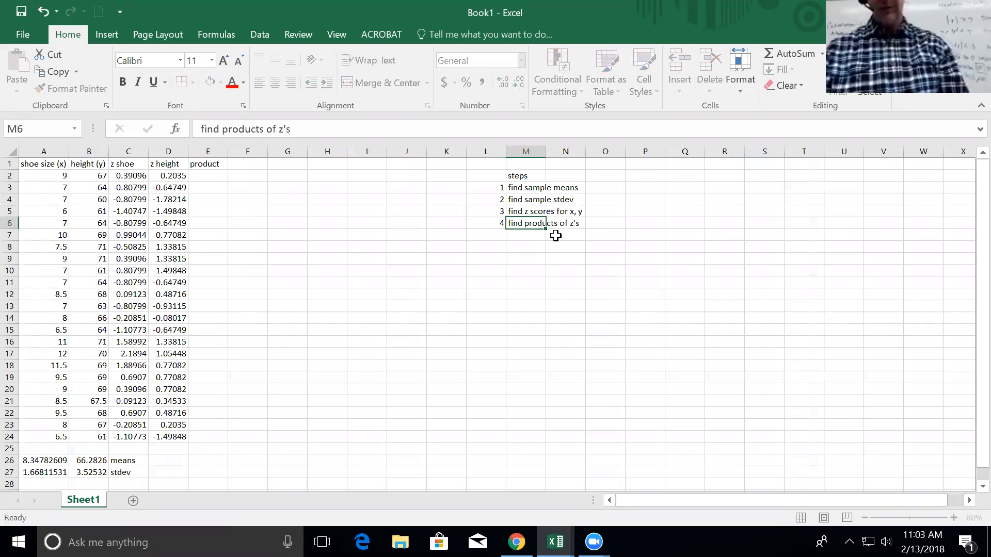
pyautogui.press('Return')
# Enter =C2*D2 in E2 (0.07956) and fill it down to row 24.
pyautogui.click(217, 177)
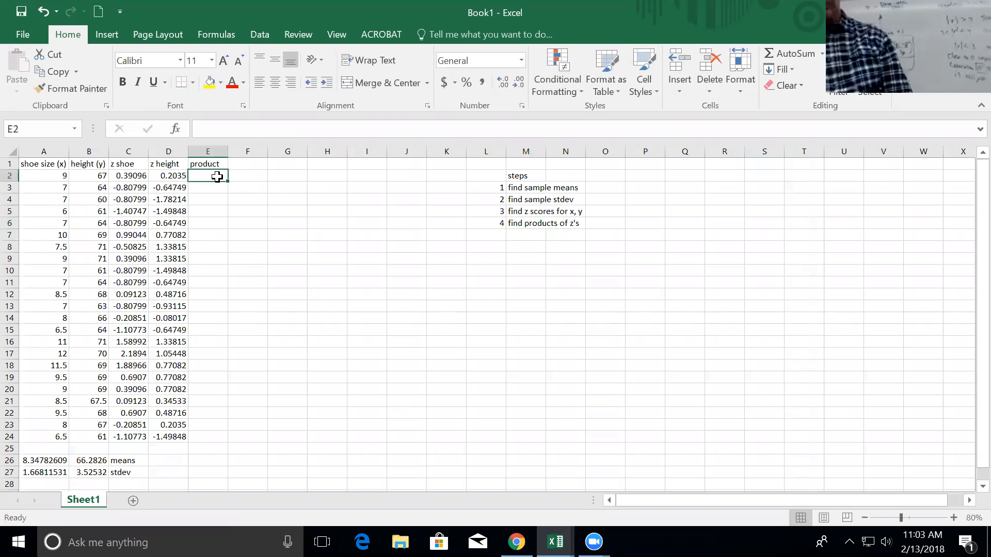
pyautogui.write('=')
pyautogui.press('Left')
pyautogui.press('Left')
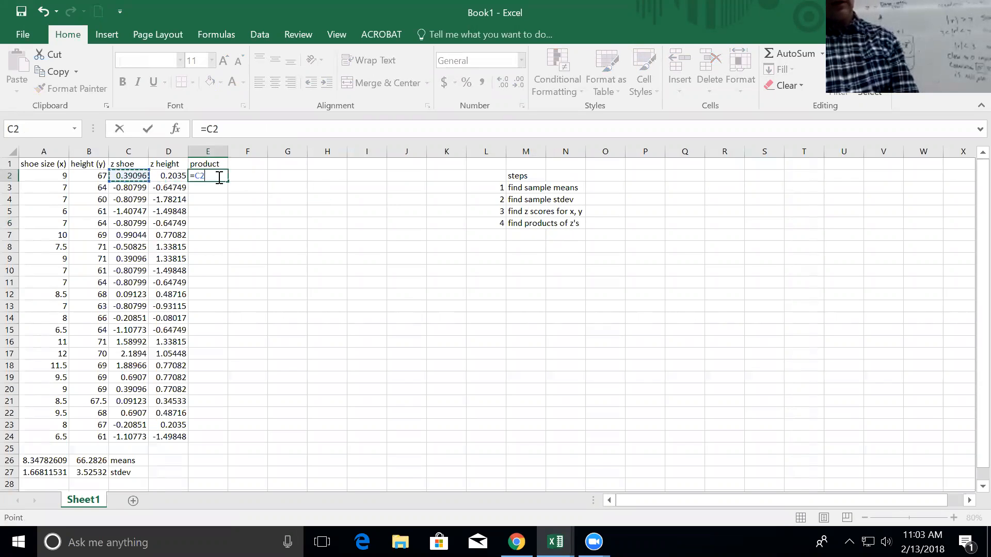
pyautogui.write('*')
pyautogui.press('Left')
pyautogui.press('Down')
pyautogui.press('Up')
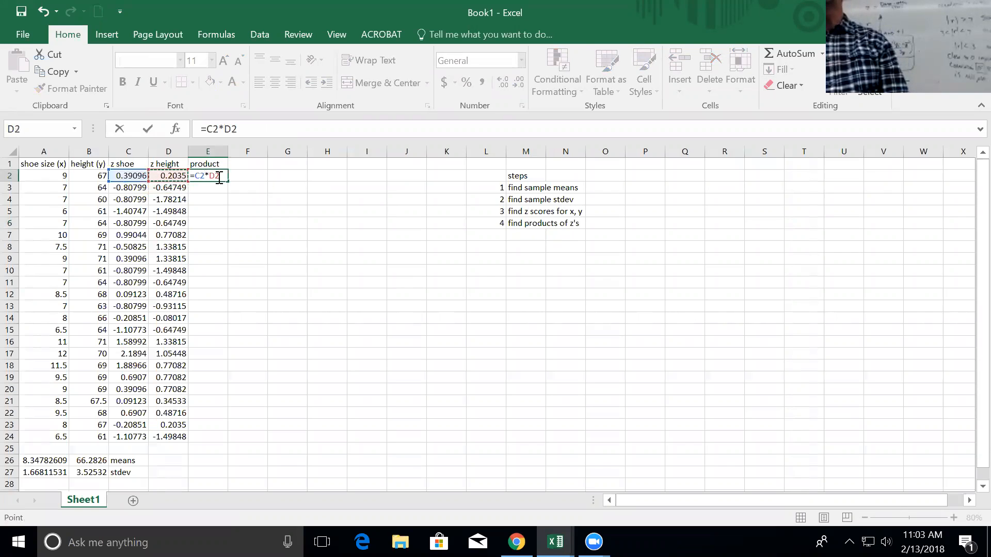
pyautogui.press('Return')
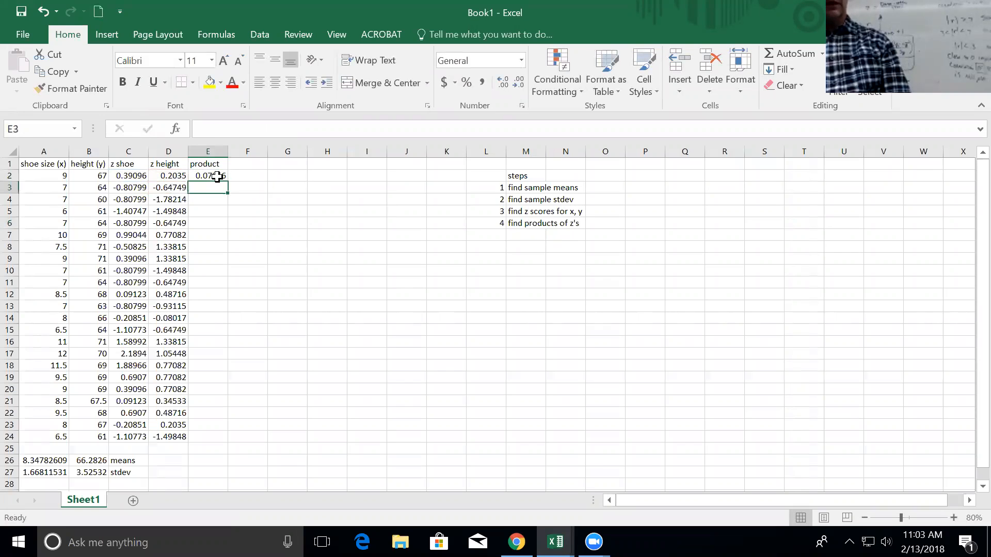
pyautogui.click(217, 176)
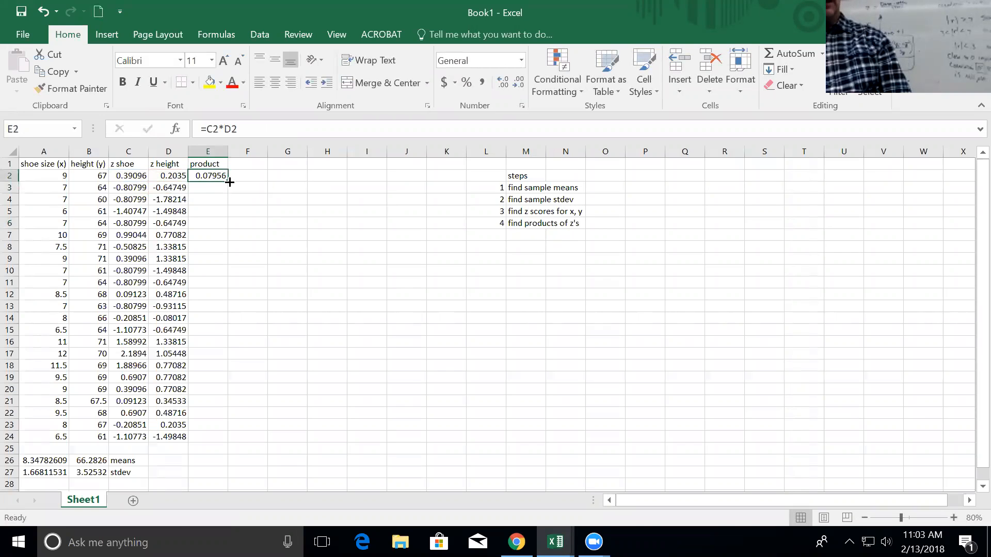
pyautogui.doubleClick(228, 181)
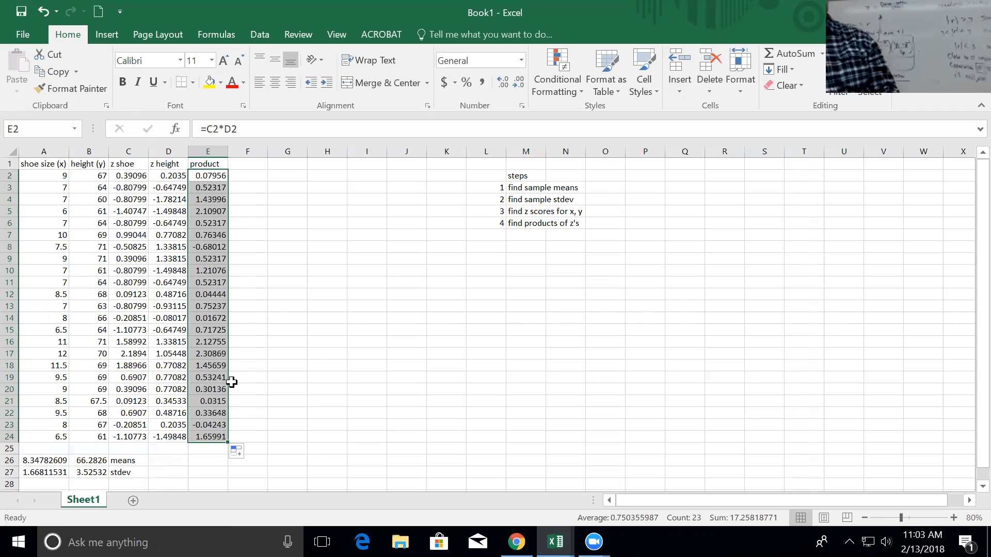
# Label F26 'sum' and add step 5 'find sum of products' to the list.
pyautogui.click(246, 457)
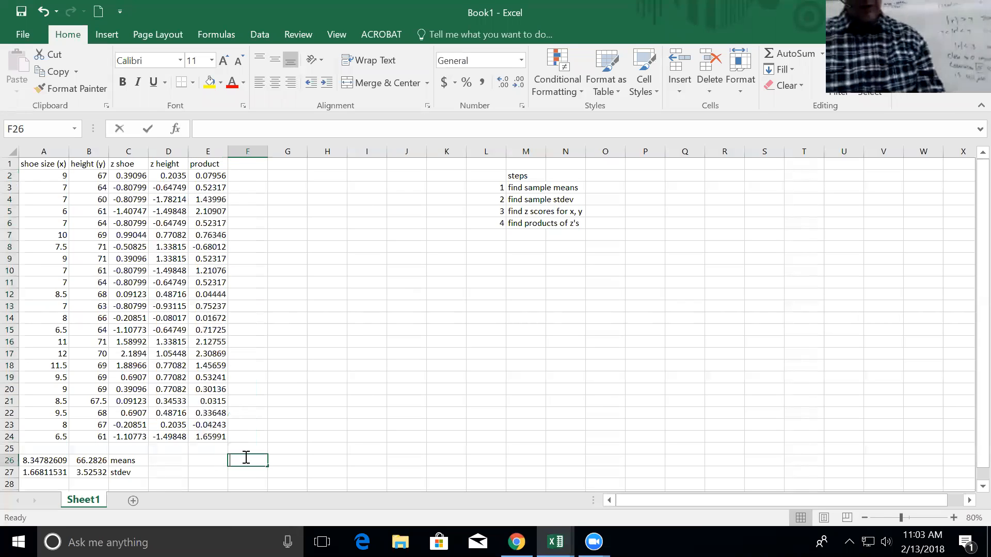
pyautogui.write('sum')
pyautogui.click(500, 243)
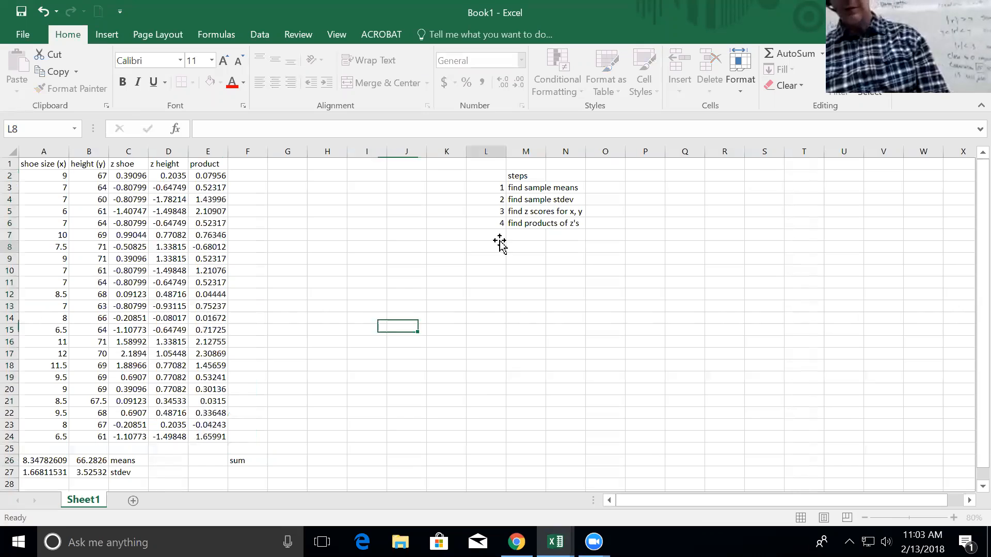
pyautogui.click(500, 235)
pyautogui.write('5')
pyautogui.press('Tab')
pyautogui.write('find sum of products')
pyautogui.press('Return')
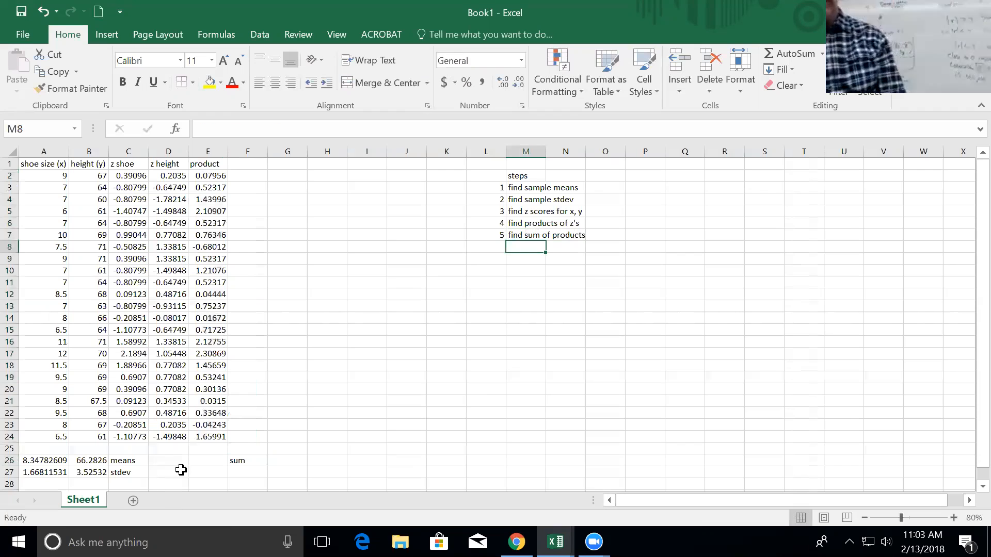
# AutoSum the product column into E26 (17.2582) and enter step number 6.
pyautogui.click(207, 460)
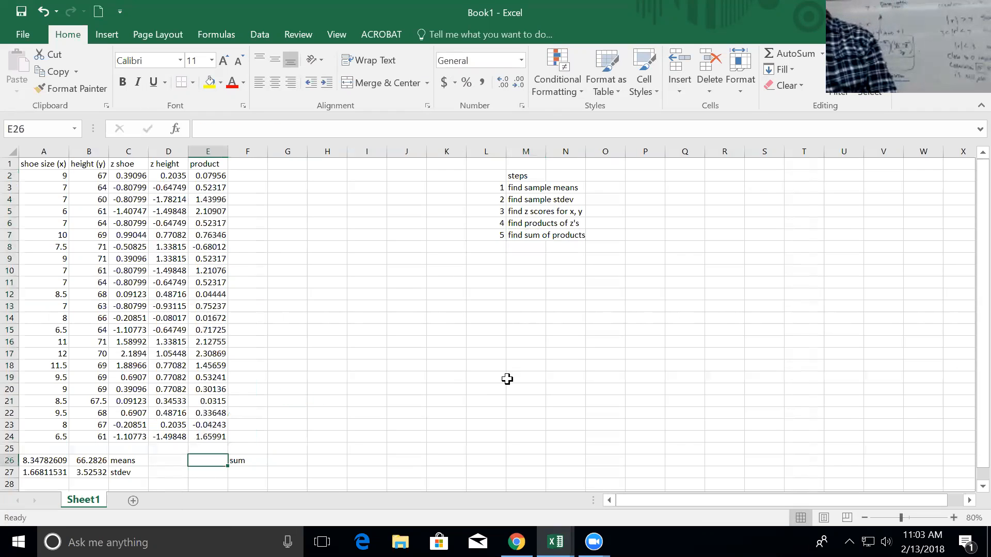
pyautogui.click(797, 51)
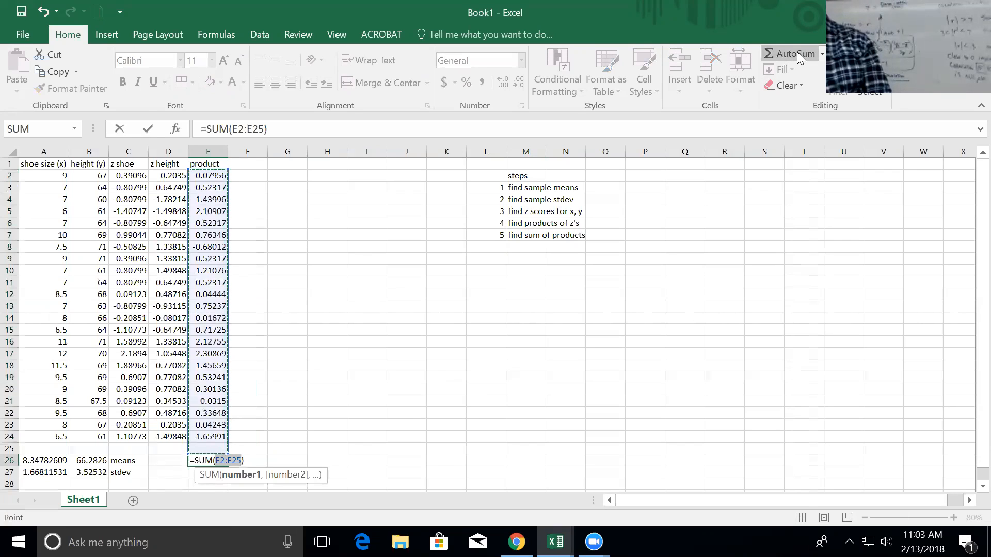
pyautogui.press('Return')
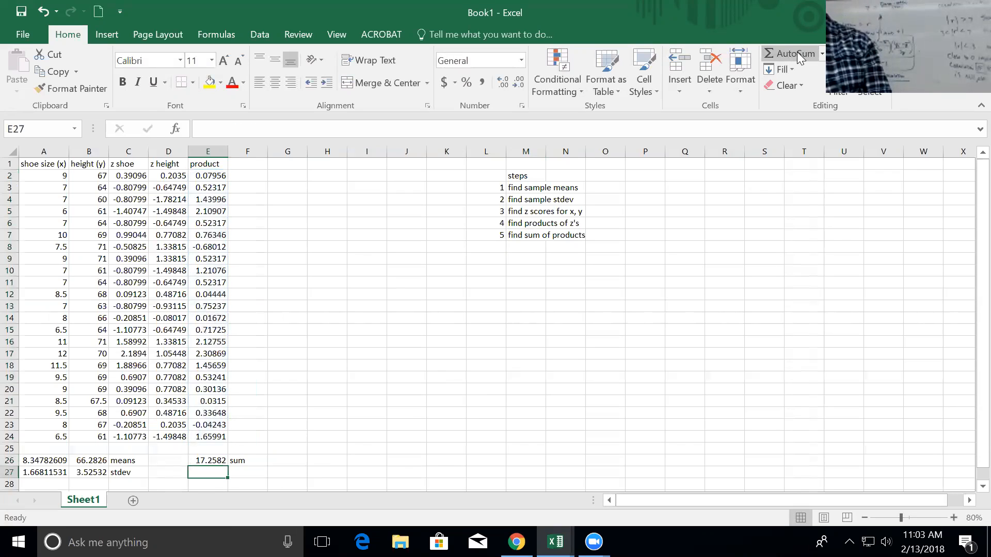
pyautogui.click(484, 247)
pyautogui.write('6')
pyautogui.press('Tab')
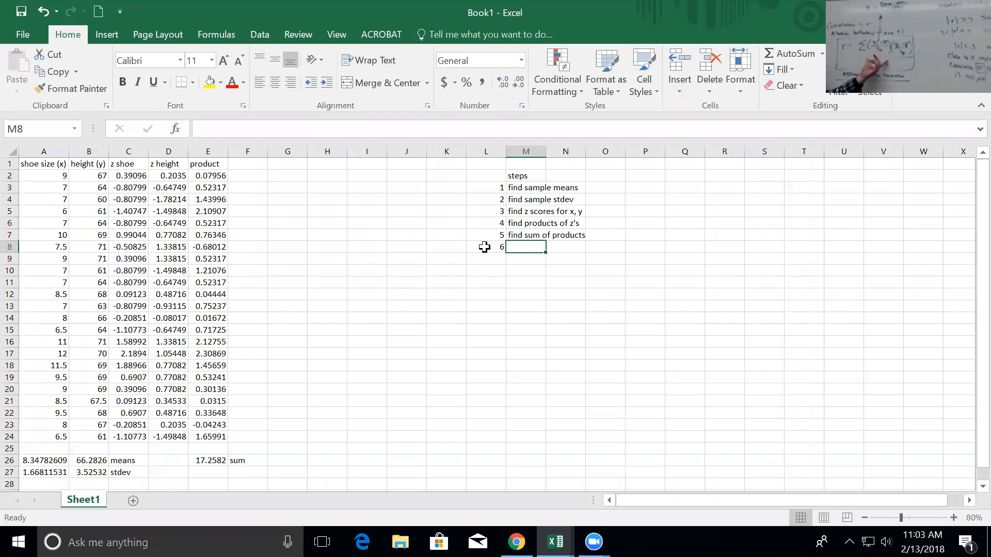
# Write step 6 as 'div by n-1 pairs' in the list.
pyautogui.write('di')
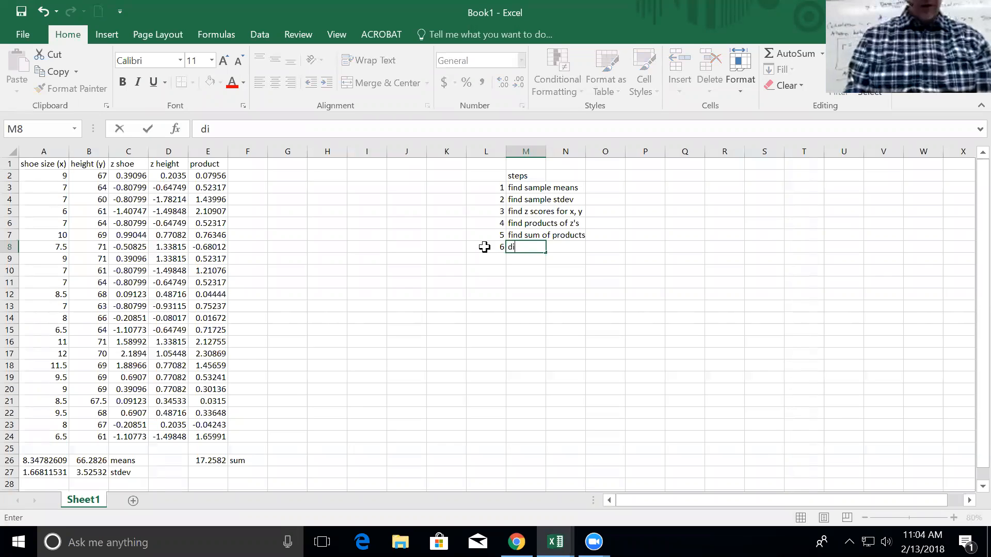
pyautogui.write('v by')
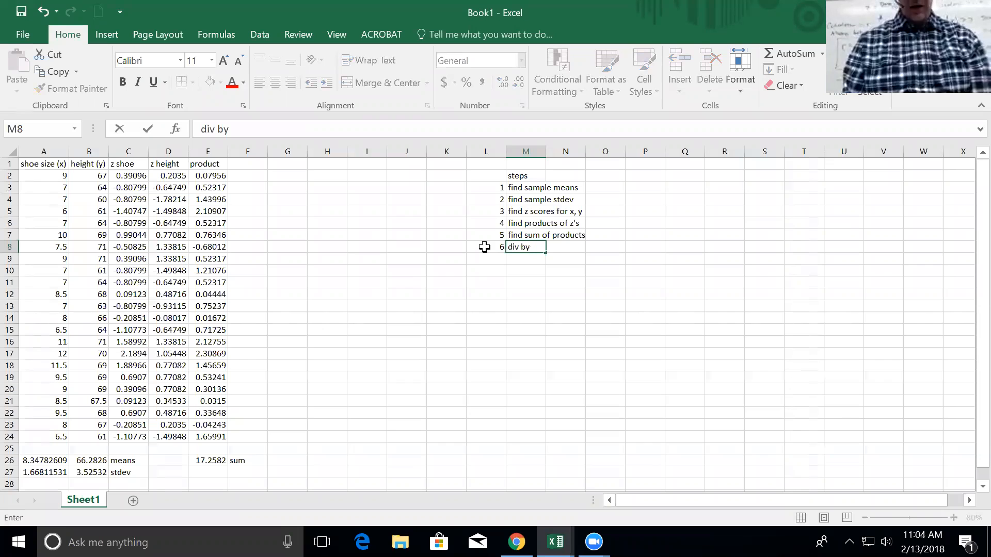
pyautogui.write(' n-1')
pyautogui.press('Return')
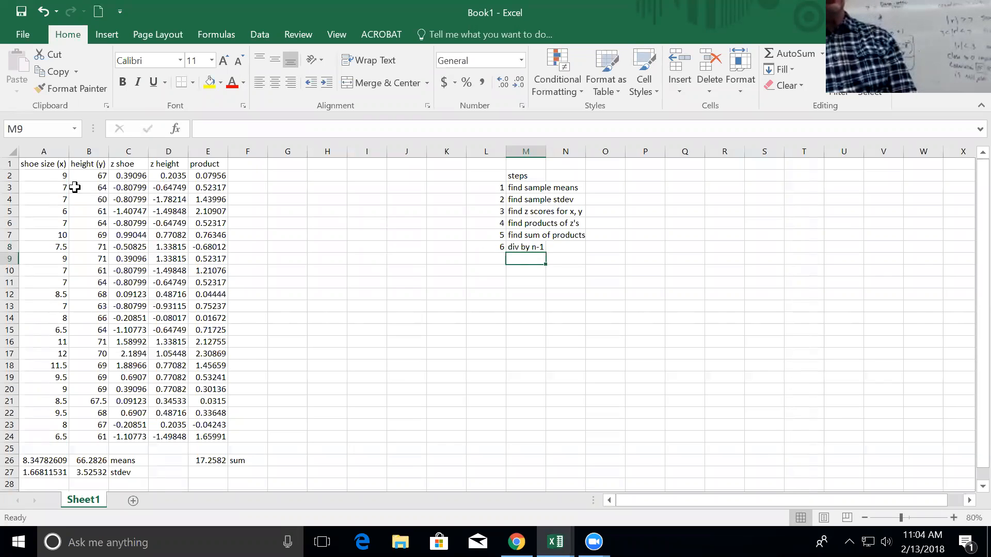
pyautogui.moveTo(60, 175); pyautogui.dragTo(75, 436)
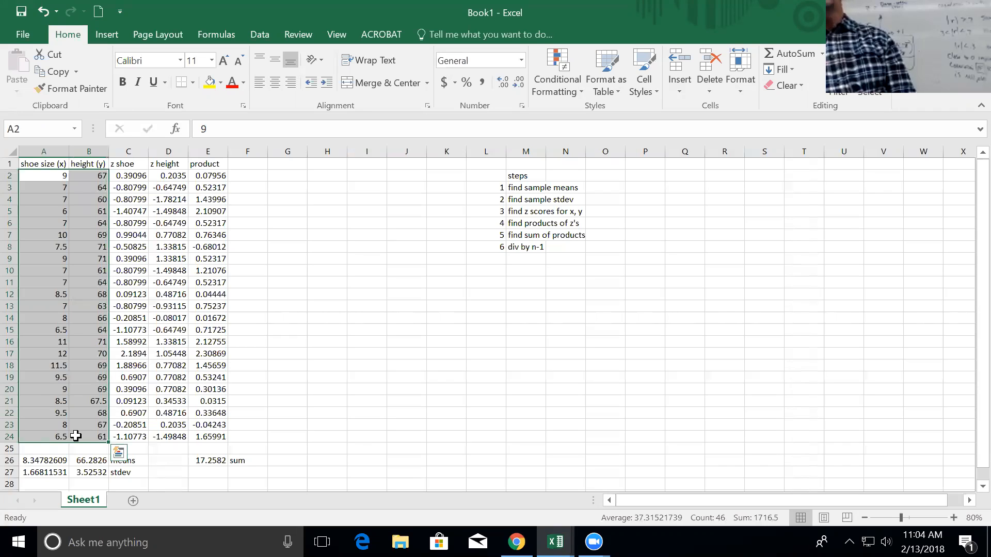
pyautogui.click(531, 248)
pyautogui.click(452, 130)
pyautogui.write('pairs')
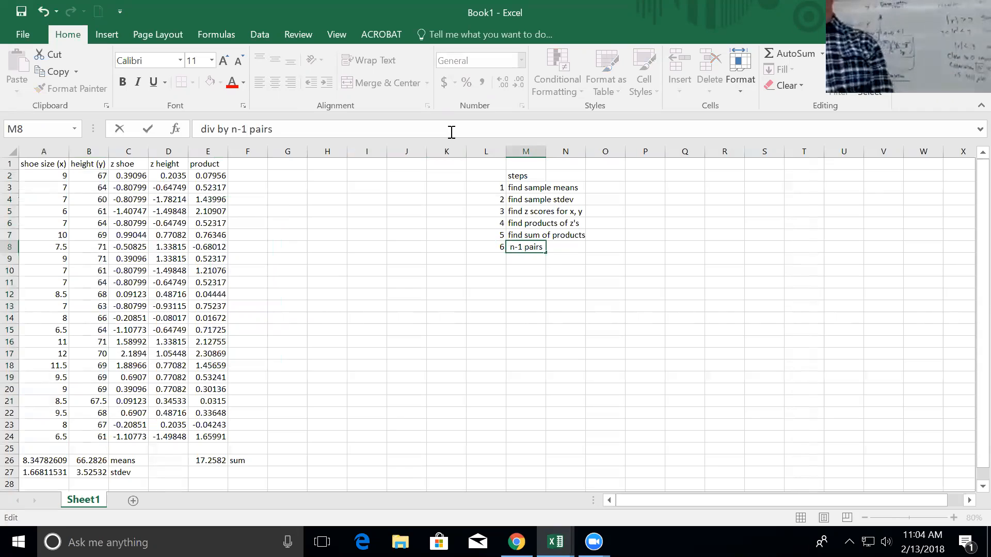
pyautogui.press('Return')
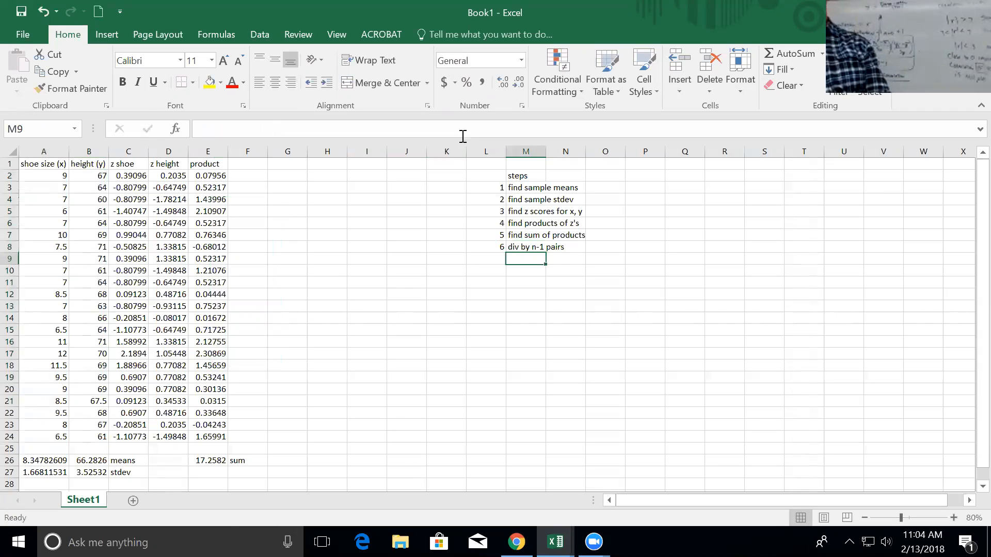
# Label F27 'div by 22' and enter =E26/22 in E27, giving 0.78446.
pyautogui.click(247, 475)
pyautogui.write('div by ')
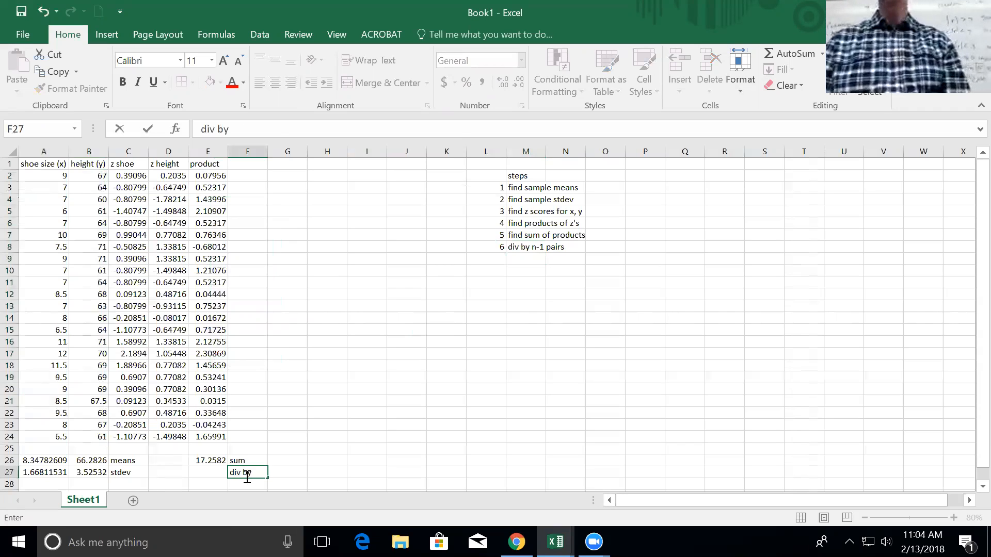
pyautogui.write('22')
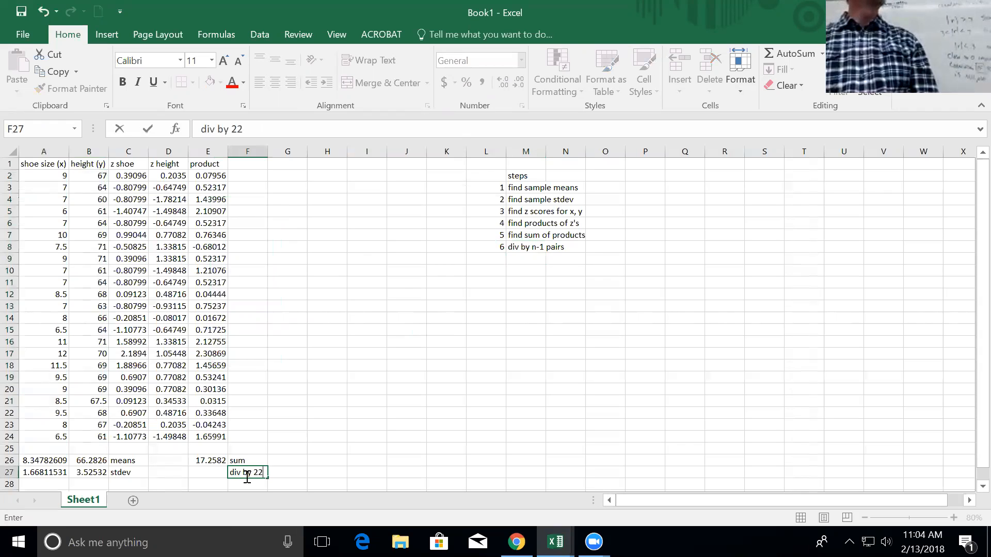
pyautogui.press('Return')
pyautogui.press('Up')
pyautogui.press('Left')
pyautogui.write('=')
pyautogui.press('Up')
pyautogui.write('/22')
pyautogui.press('Return')
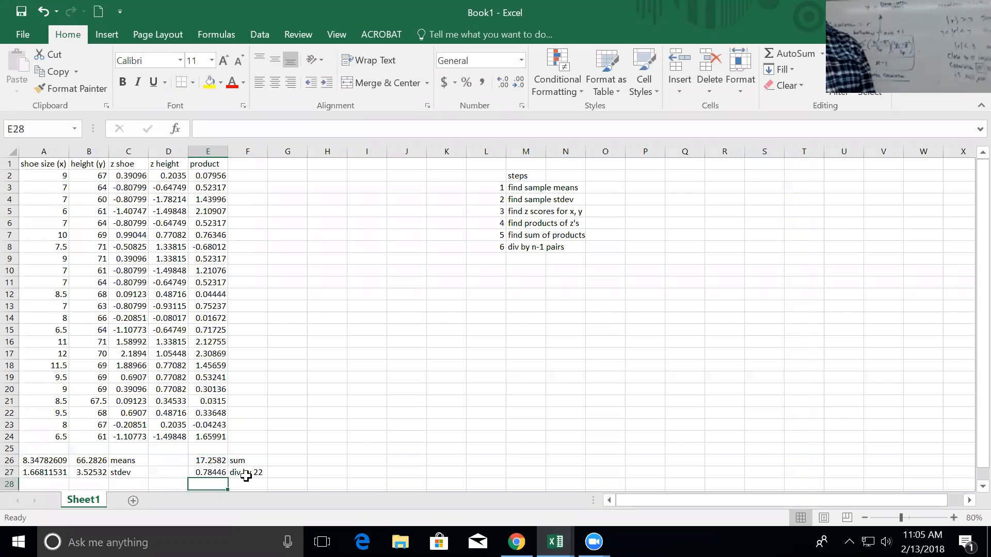
# Note 'strong' in E28 under the 0.78446 result and select the shoe size and height data A1:B24.
pyautogui.write('strong')
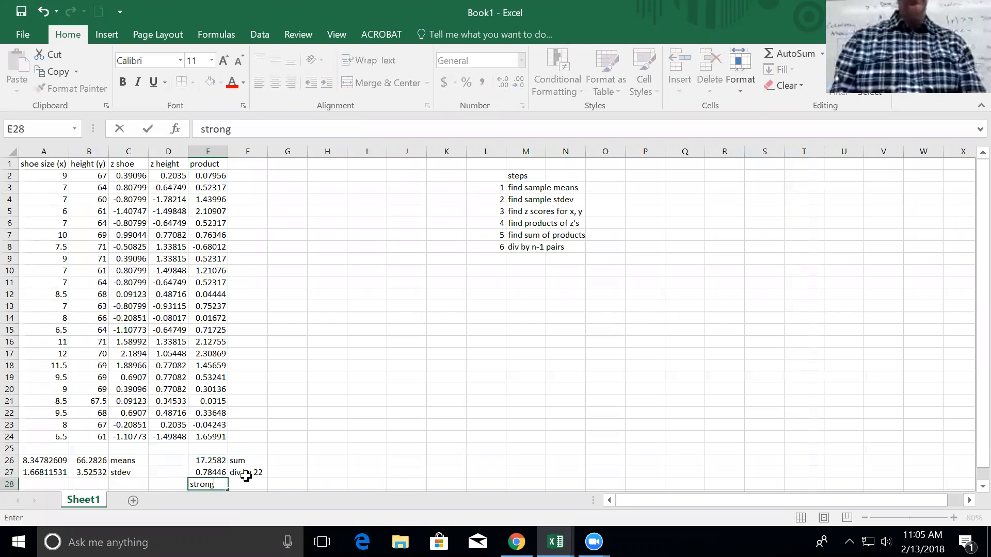
pyautogui.press('Return')
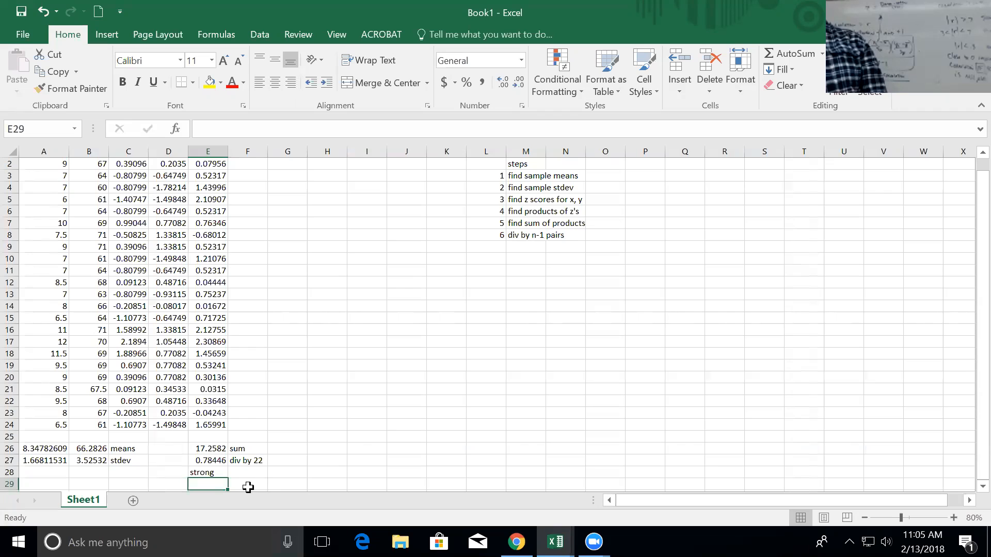
pyautogui.click(221, 464)
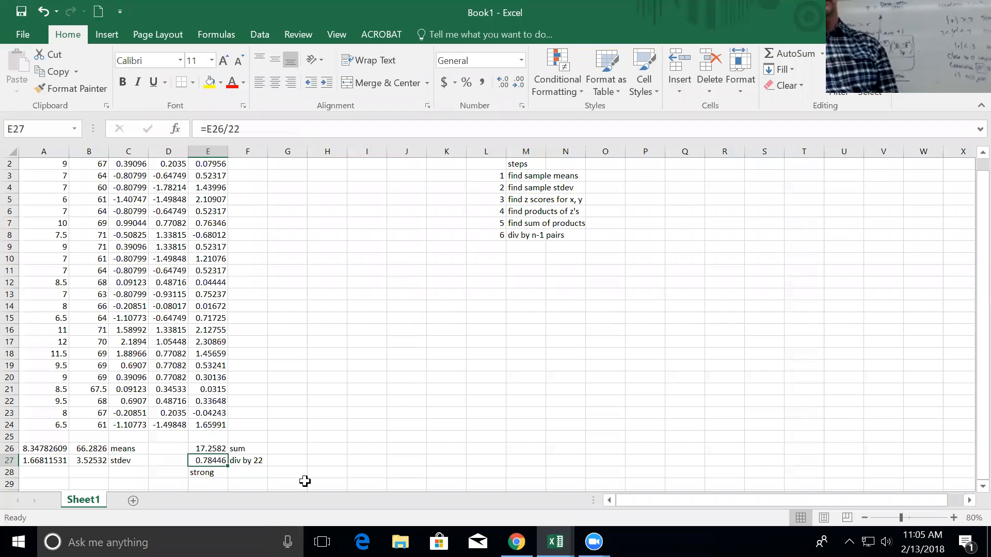
pyautogui.scroll(1, 326, 386)
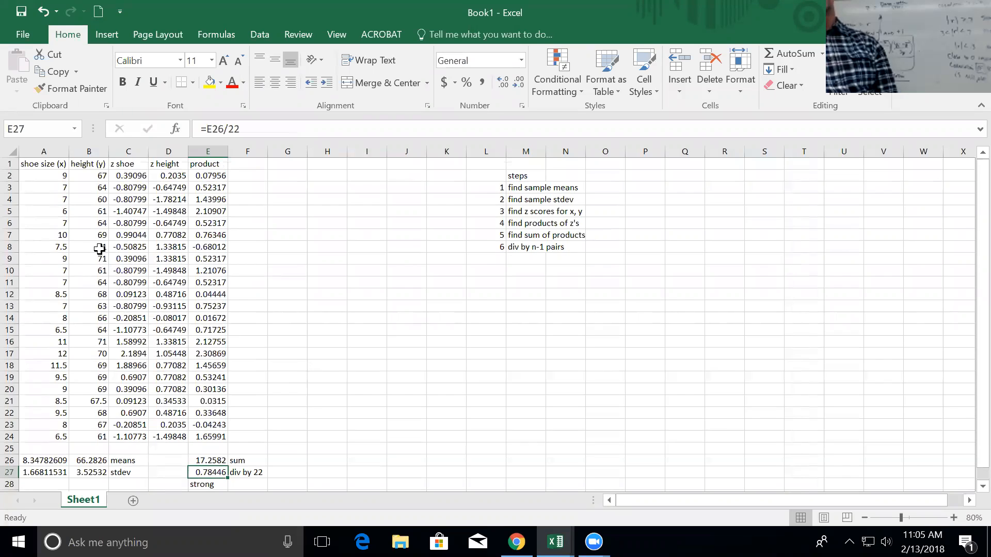
pyautogui.moveTo(39, 164); pyautogui.dragTo(80, 438)
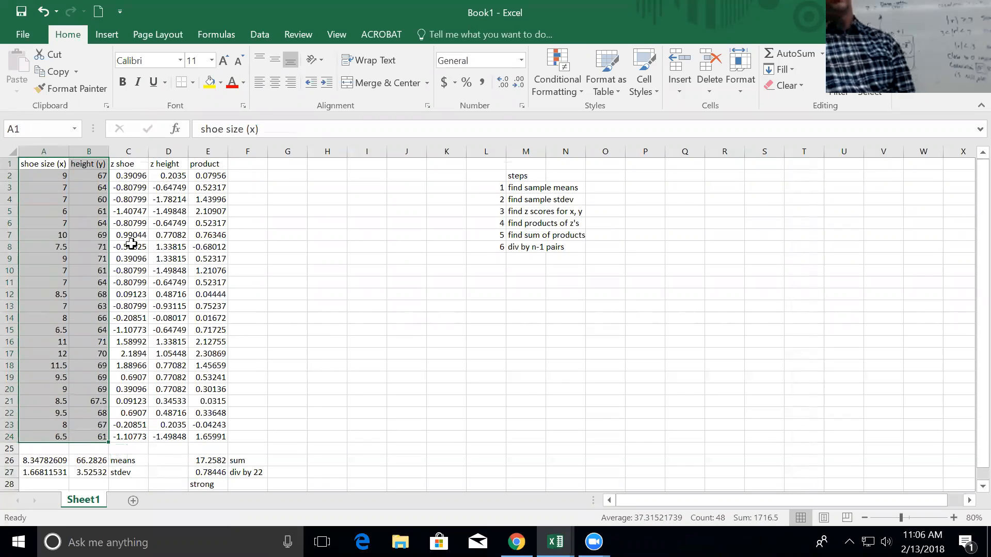
# Insert a plain Scatter chart of height versus shoe size and move it off the steps list.
pyautogui.click(106, 34)
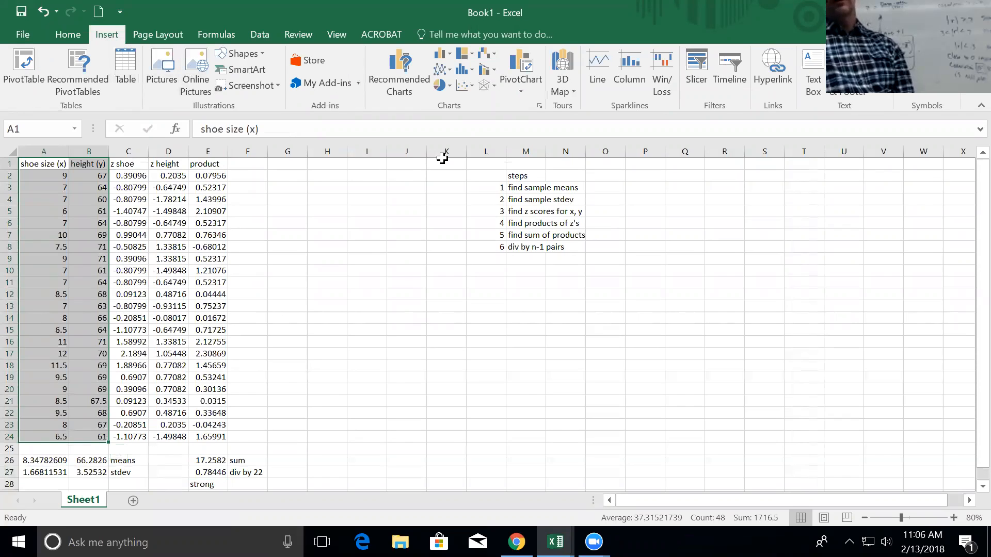
pyautogui.click(469, 85)
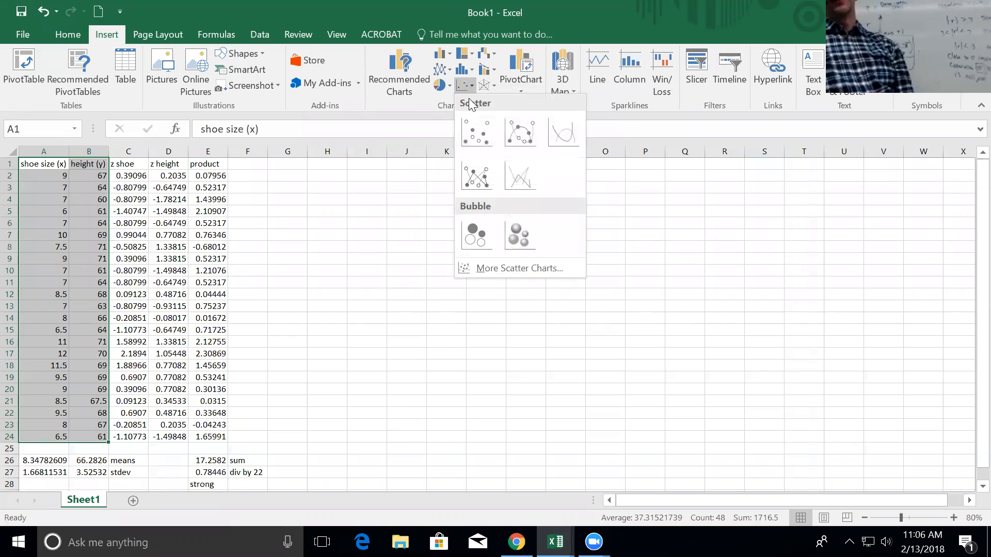
pyautogui.click(472, 125)
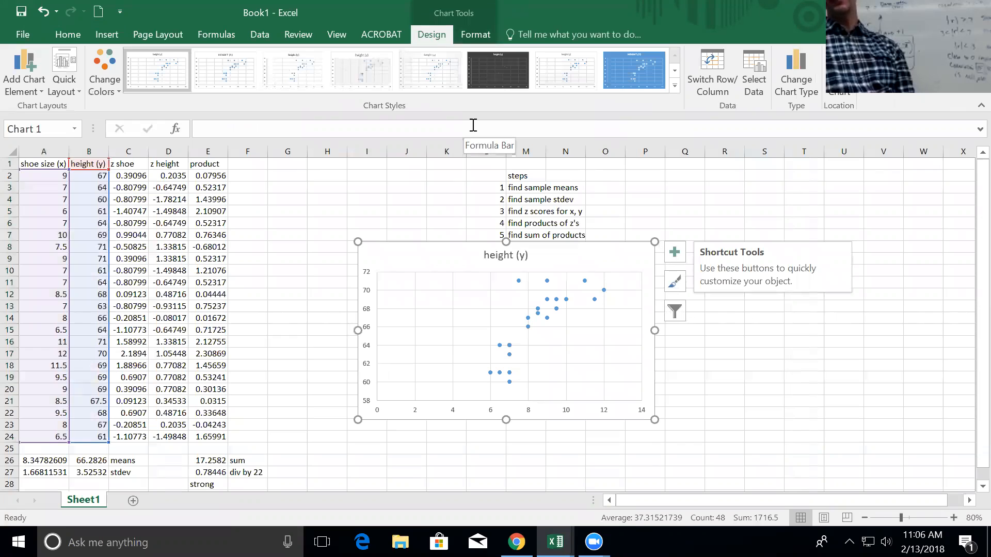
pyautogui.moveTo(447, 258); pyautogui.dragTo(614, 285)
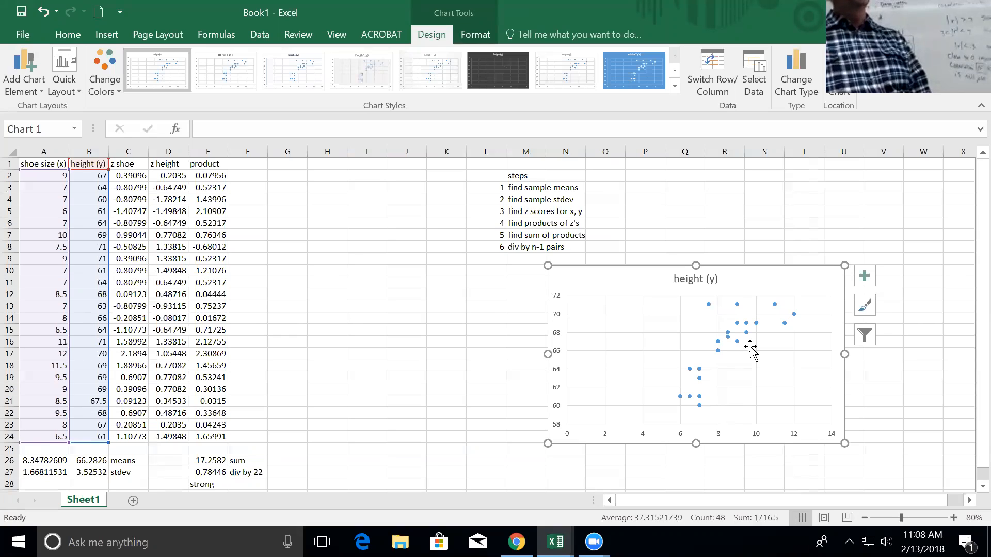
# Add axis titles 'shoe size' (horizontal) and 'height (inches)' (vertical) to the scatter chart.
pyautogui.click(866, 278)
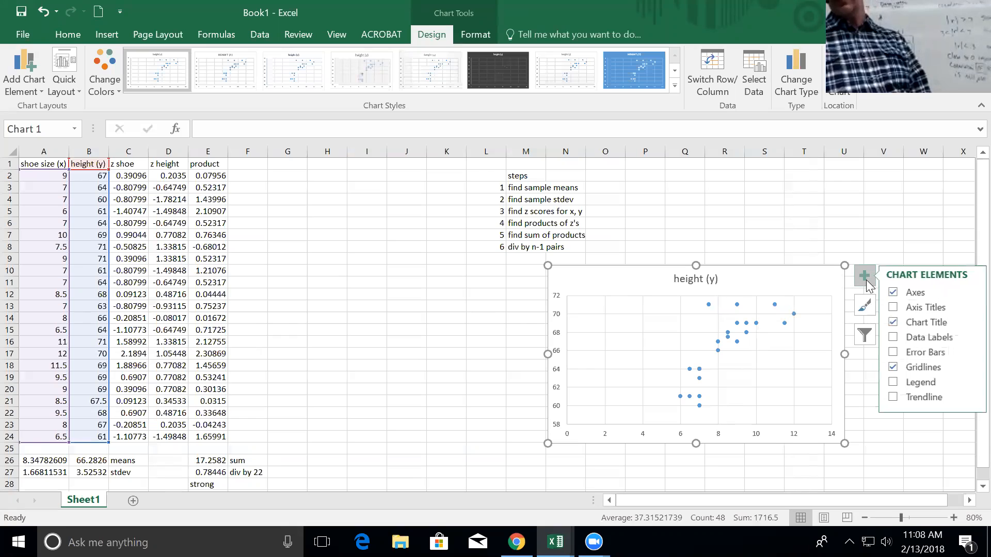
pyautogui.click(896, 308)
pyautogui.click(708, 429)
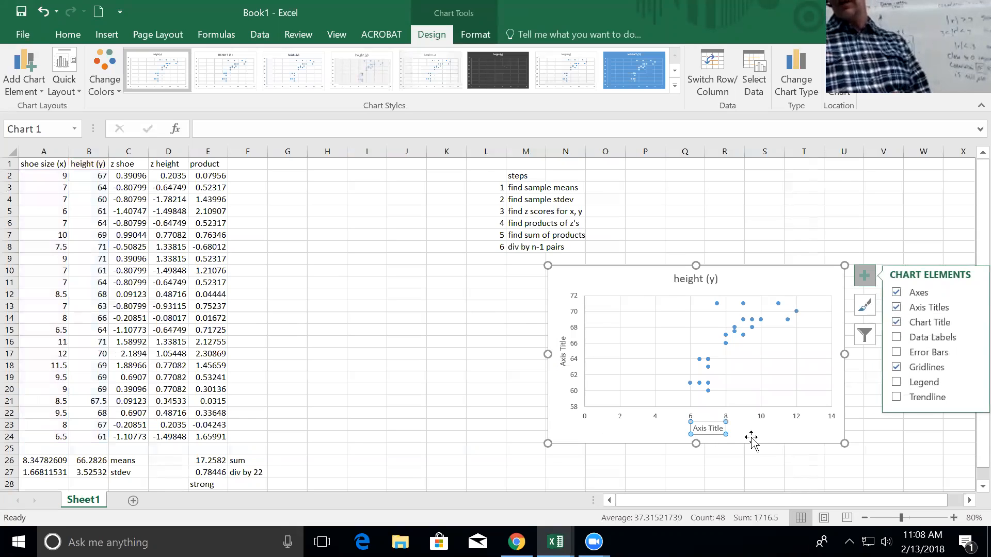
pyautogui.write('shoe')
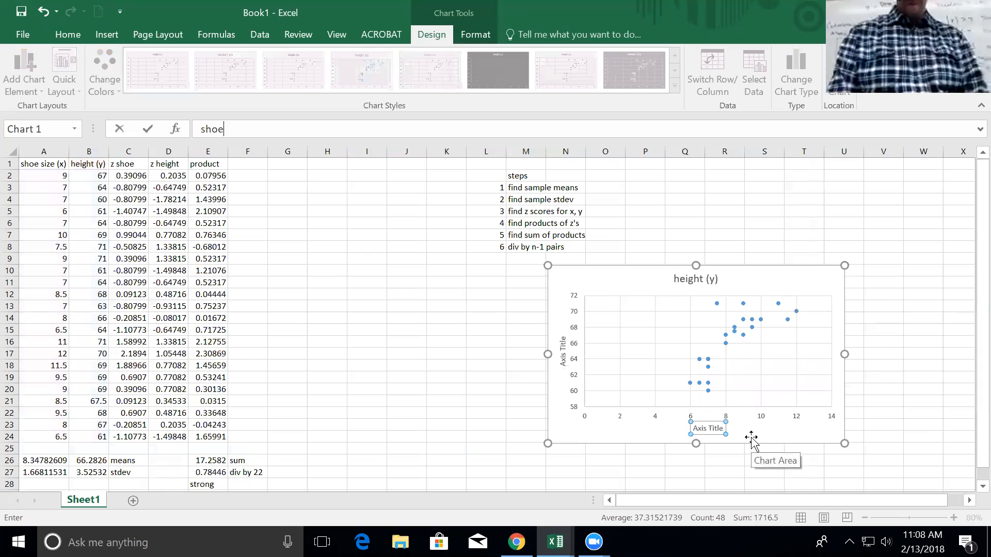
pyautogui.write(' size')
pyautogui.press('Return')
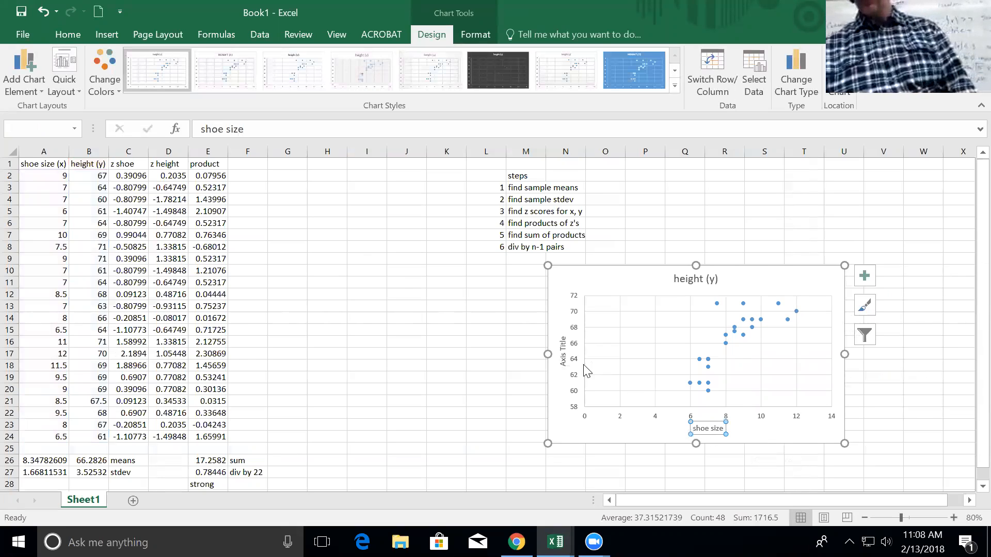
pyautogui.click(562, 356)
pyautogui.write('h')
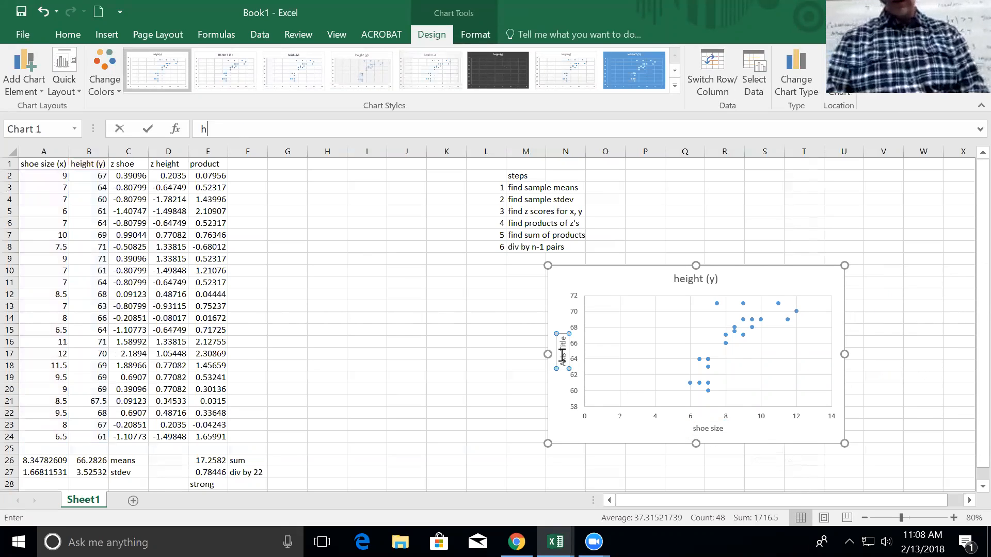
pyautogui.write('eight (inches)')
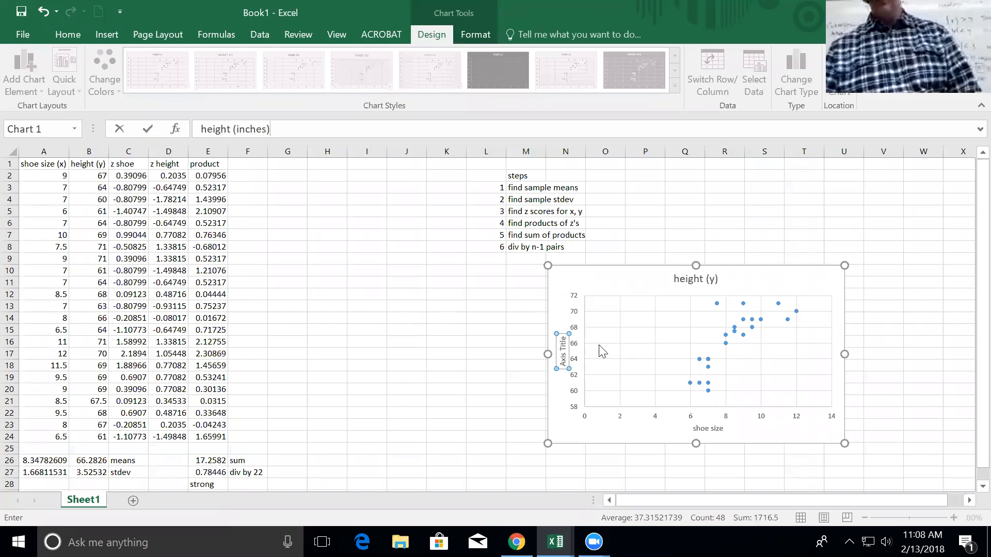
# Title the chart 'Math 1040 men & women' and move it left beneath the steps list.
pyautogui.click(690, 281)
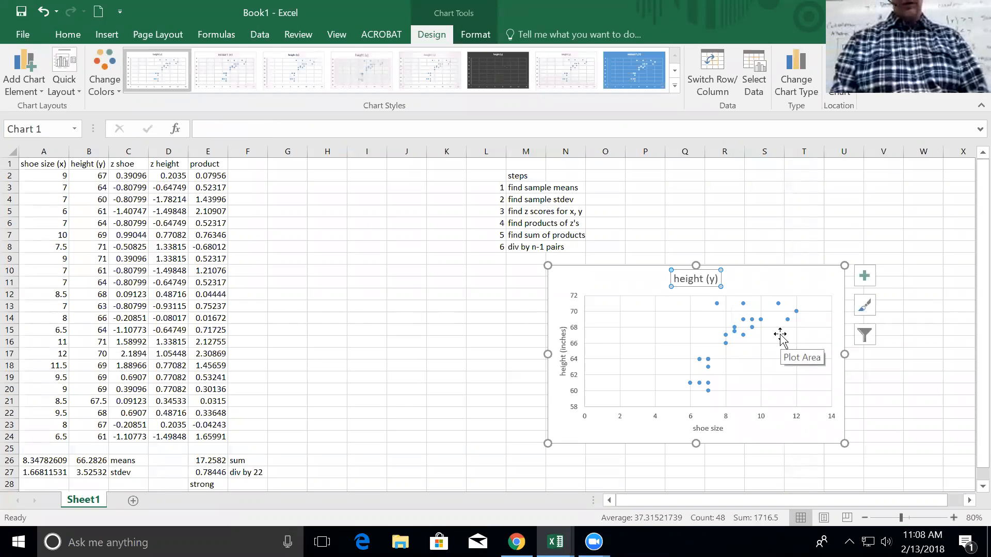
pyautogui.write('Math 10')
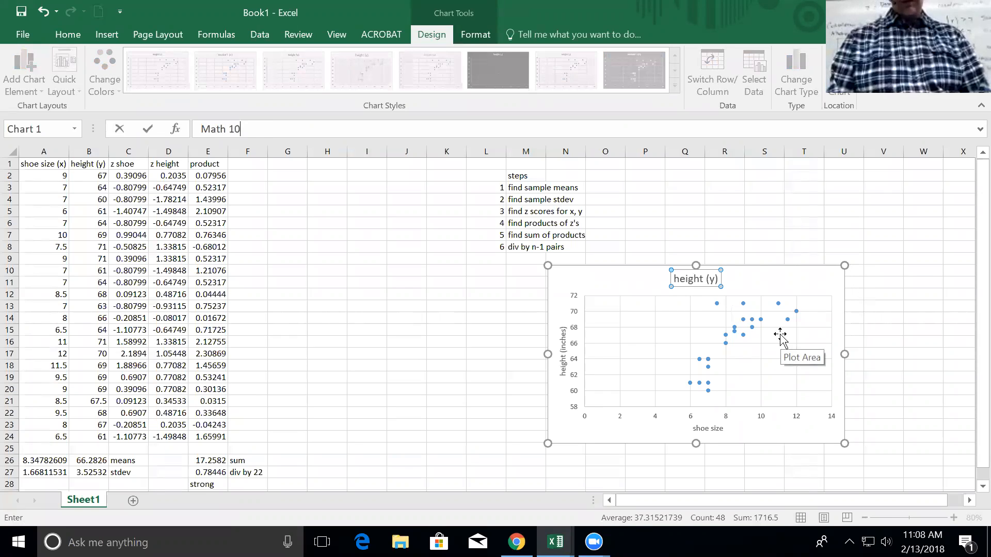
pyautogui.write('40 men & ')
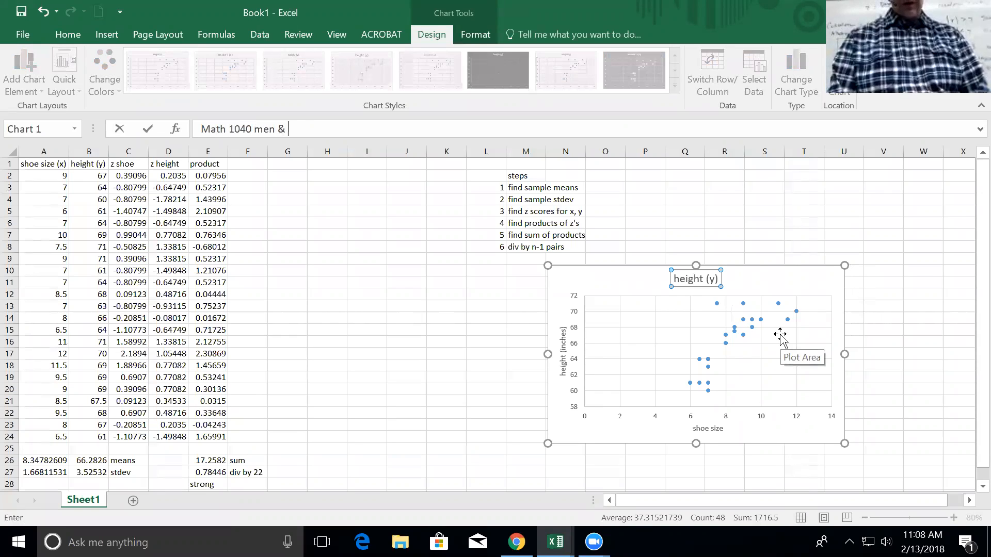
pyautogui.write('women')
pyautogui.press('Return')
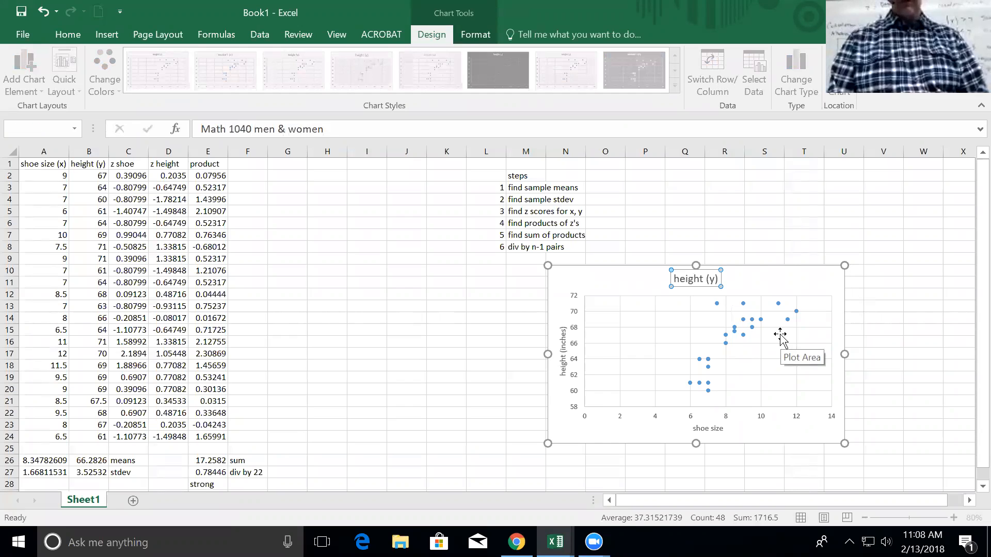
pyautogui.moveTo(568, 277); pyautogui.dragTo(348, 276)
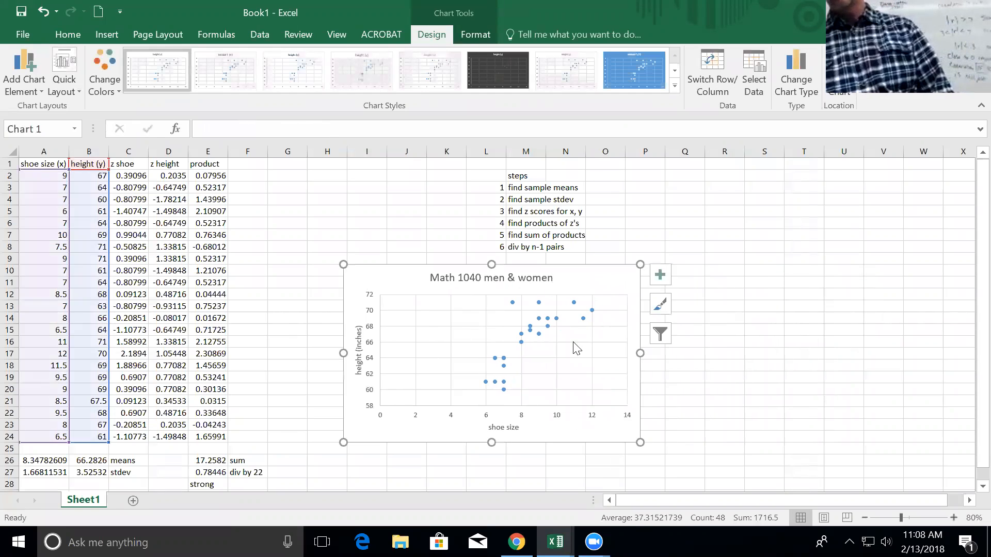